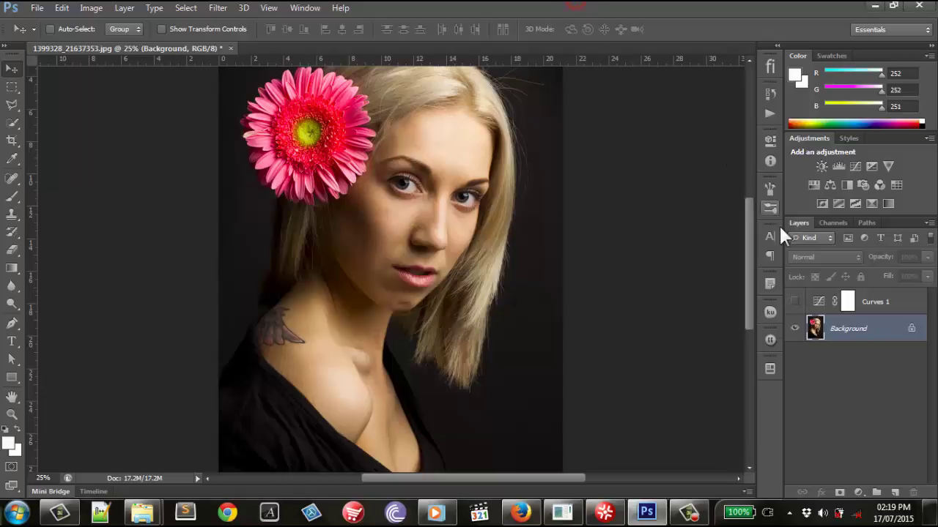
Turn on the Curves 1 adjustment, check its S-curve, then select the Background layer
left_click(793, 304)
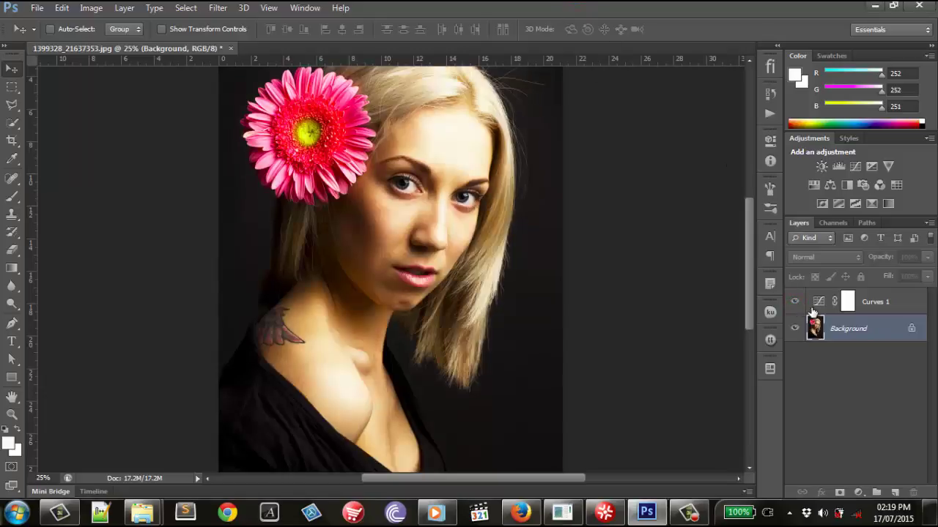
double_click(818, 303)
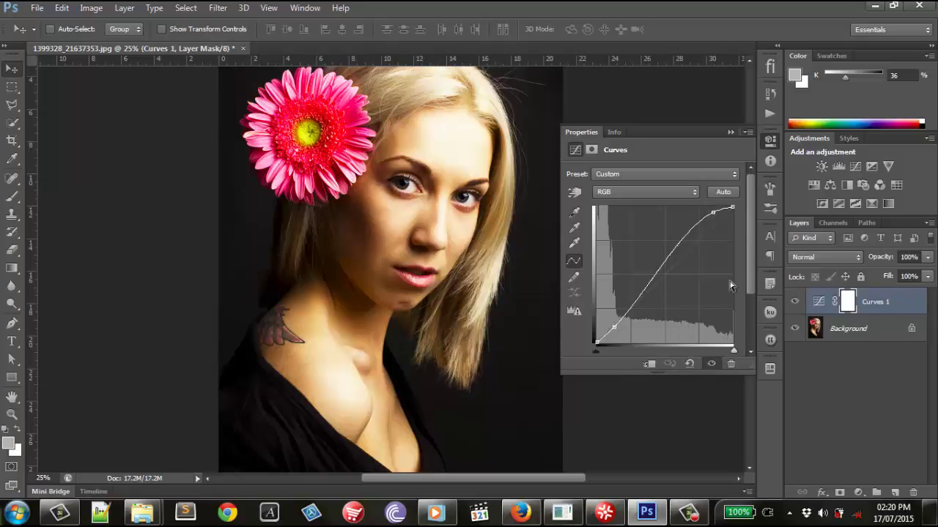
left_click(769, 140)
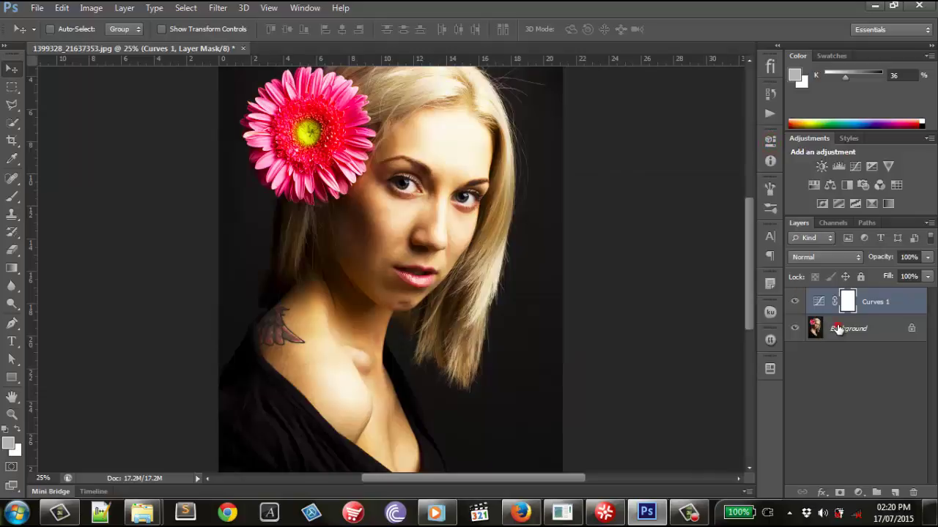
left_click(834, 329)
left_click(126, 6)
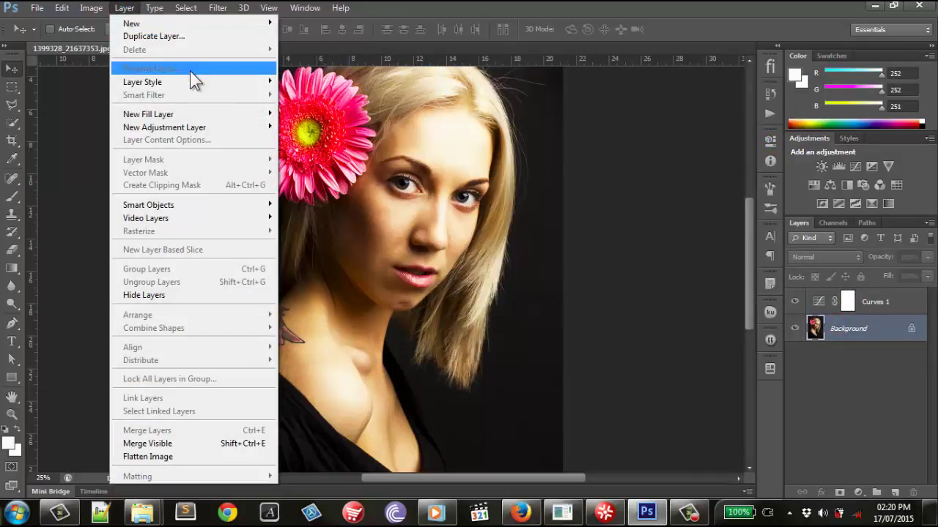
mouse_move(192, 22)
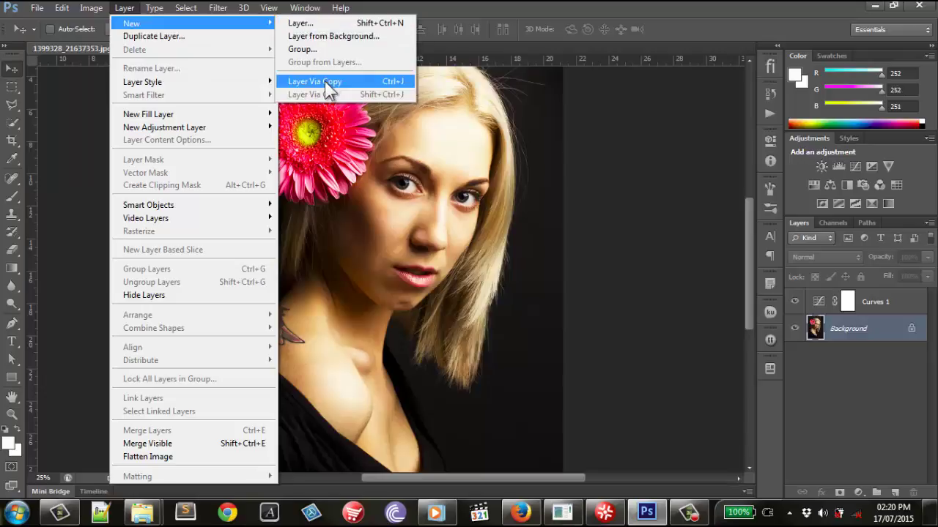
Duplicate the Background layer twice into Background copy and Background copy 2
left_click(325, 81)
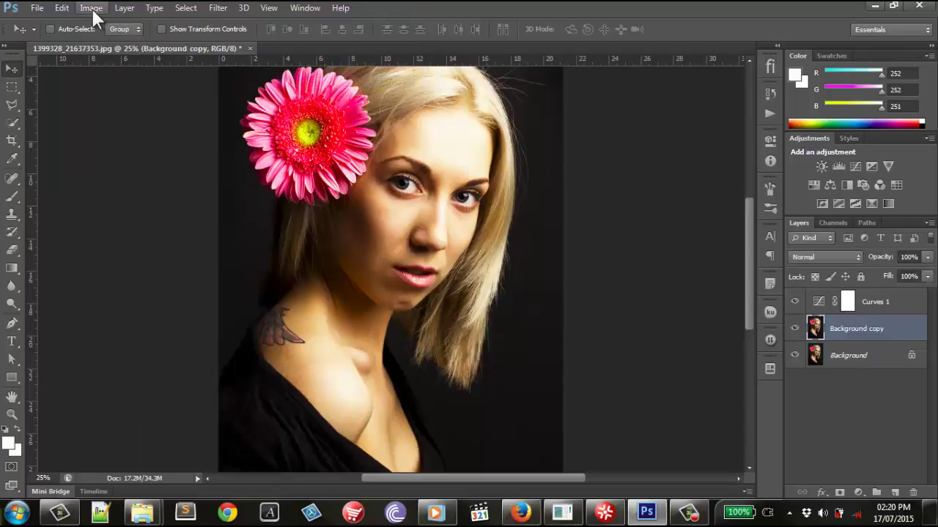
left_click(123, 9)
mouse_move(146, 23)
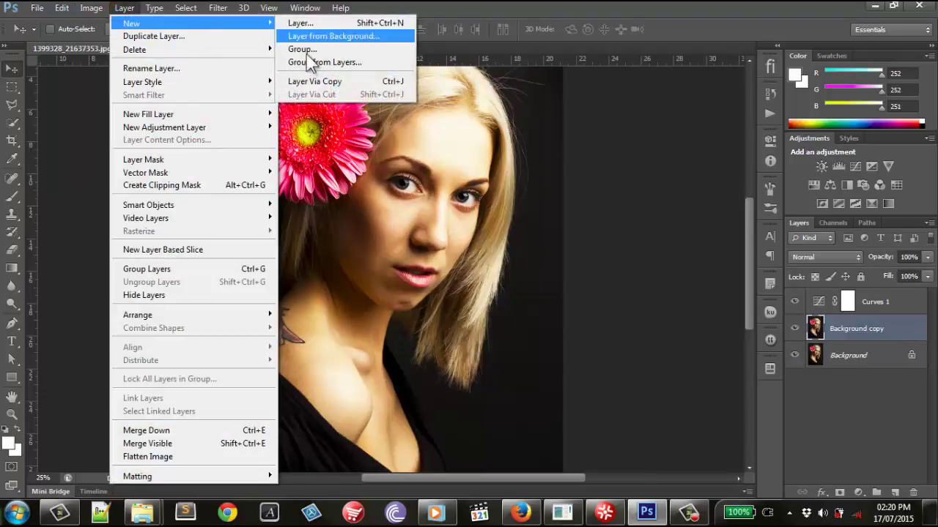
left_click(306, 81)
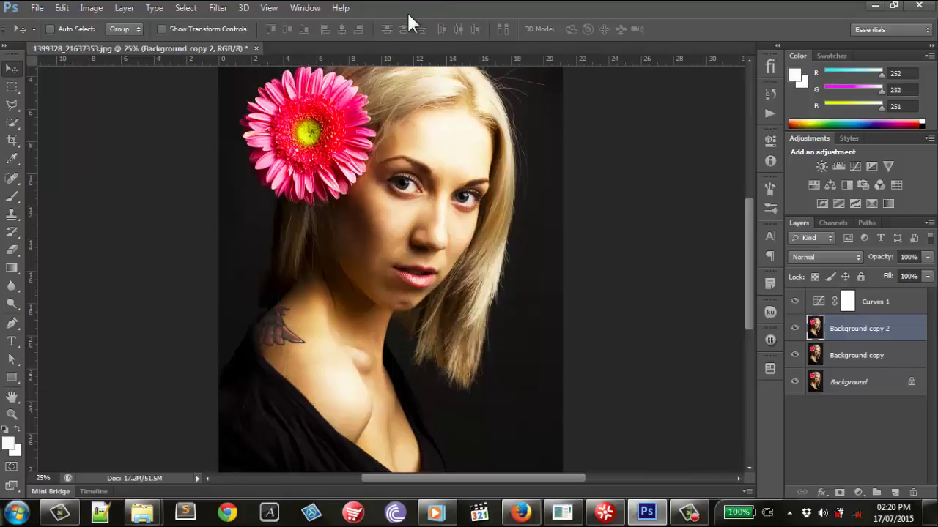
Apply a 1.5-pixel High Pass filter to Background copy 2 and blend it in Soft Light
left_click(218, 7)
mouse_move(227, 250)
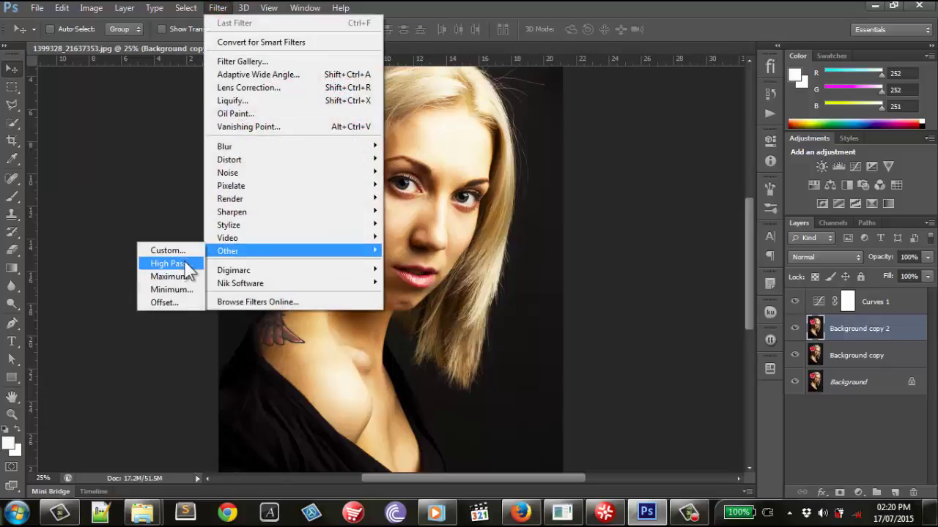
left_click(184, 264)
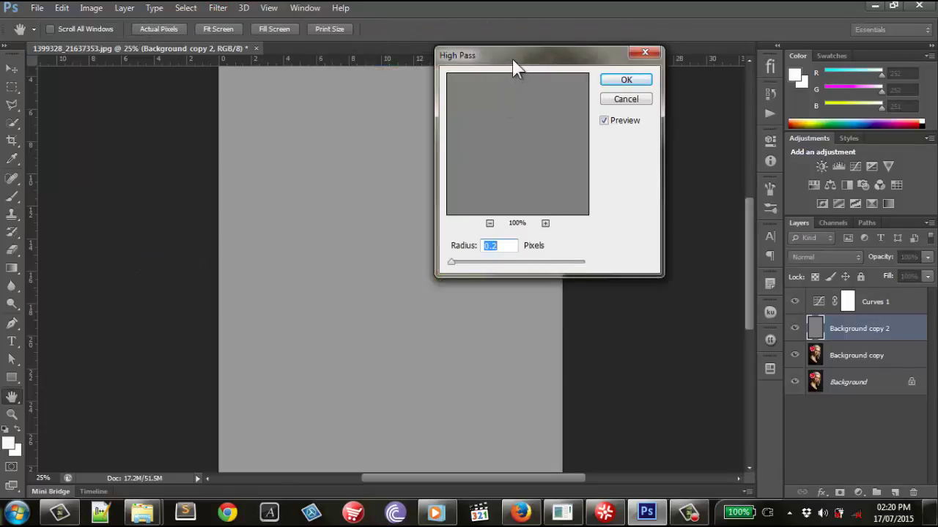
left_click_drag(517, 67, 614, 95)
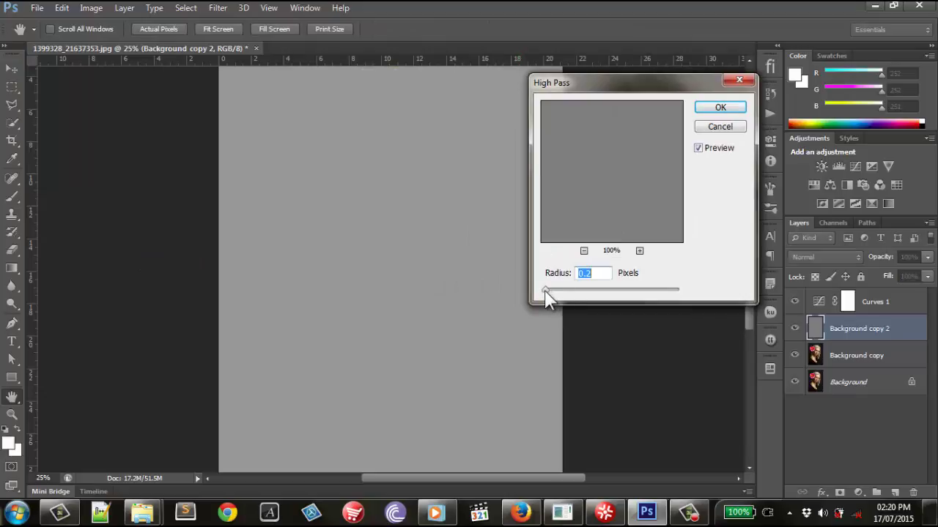
left_click_drag(546, 290, 555, 291)
left_click(731, 108)
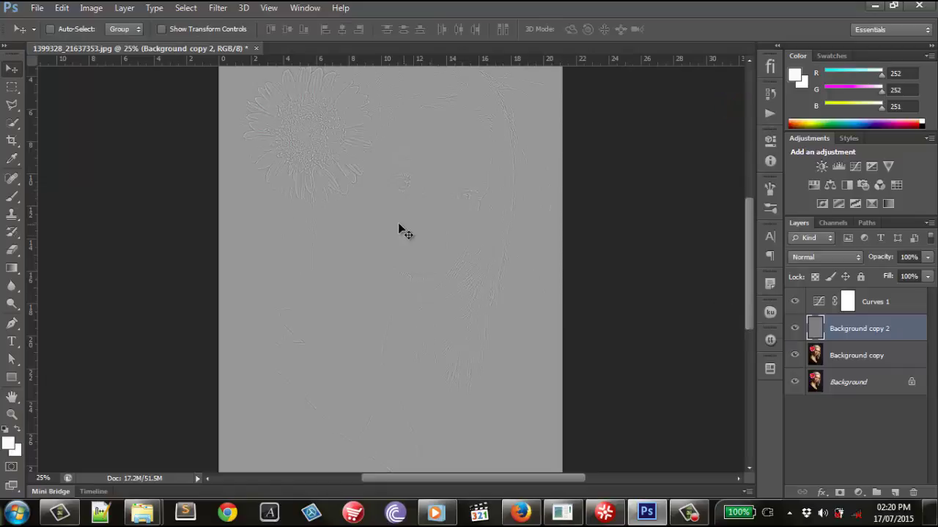
left_click(817, 258)
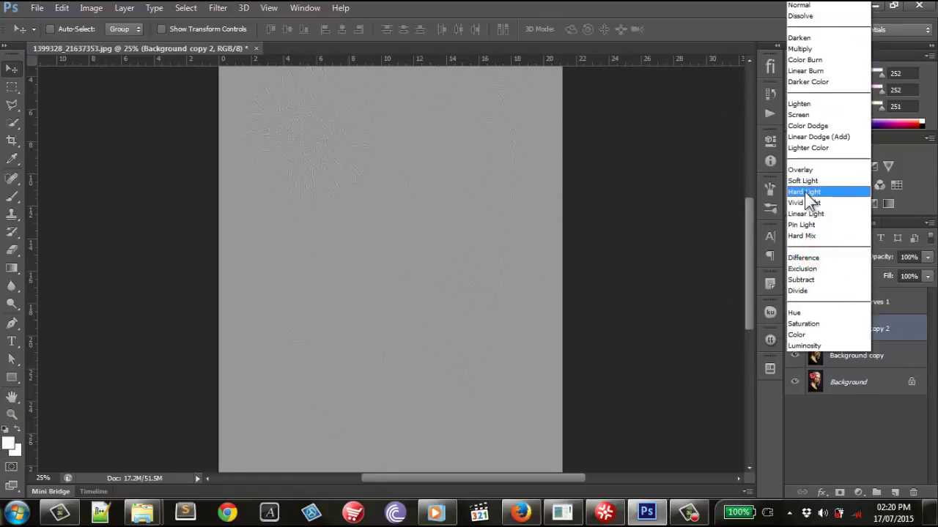
left_click(803, 181)
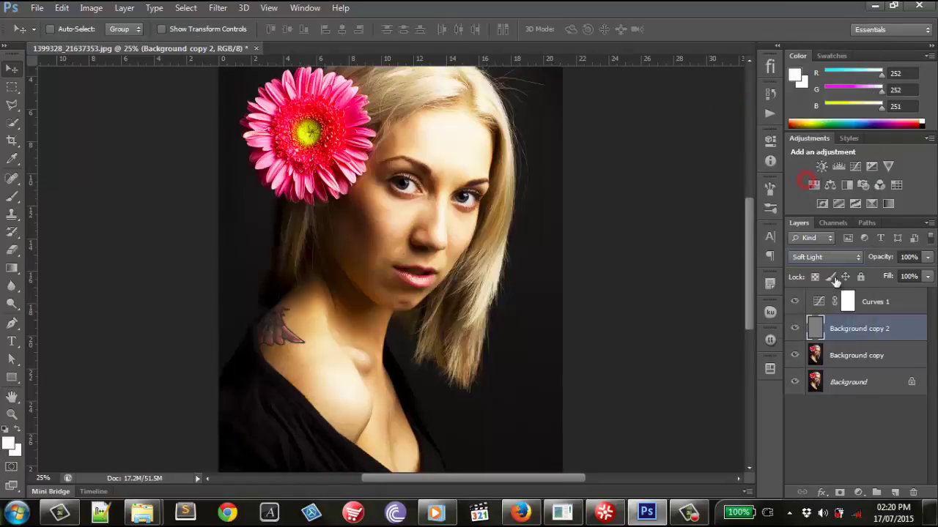
Merge Background copy and Background copy 2 into a single layer
left_click(891, 356, "shift")
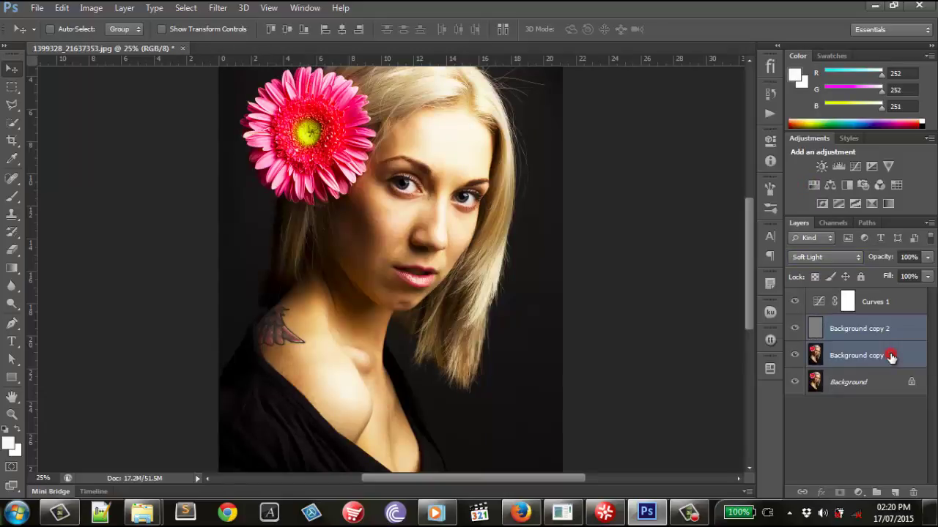
left_click(124, 7)
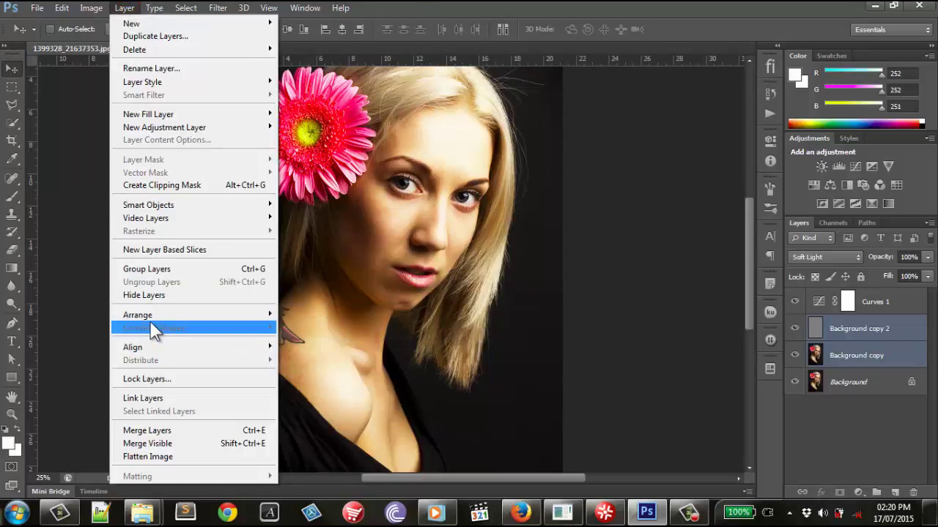
left_click(173, 431)
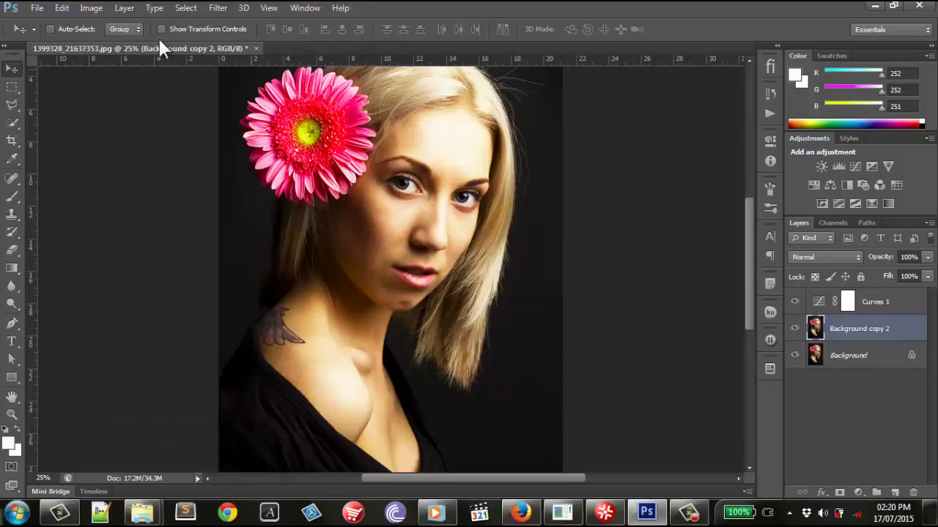
left_click(217, 9)
mouse_move(228, 251)
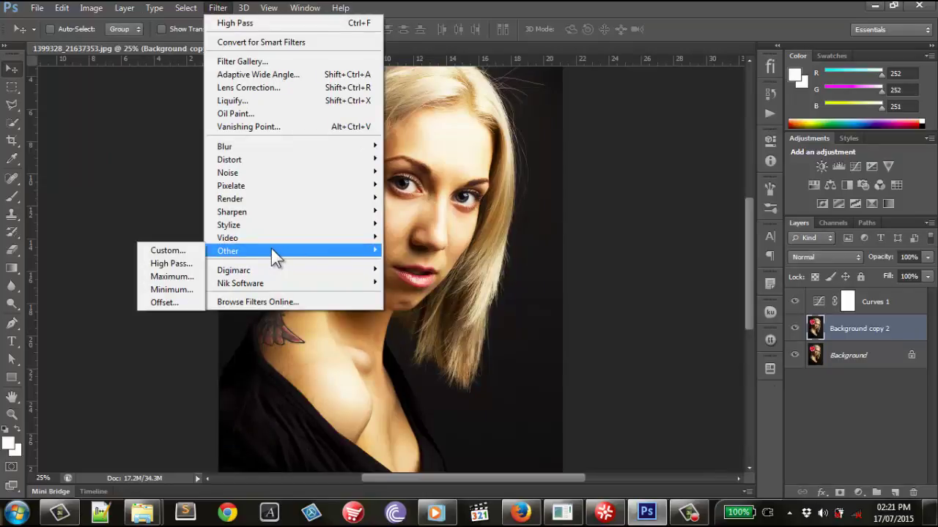
mouse_move(229, 225)
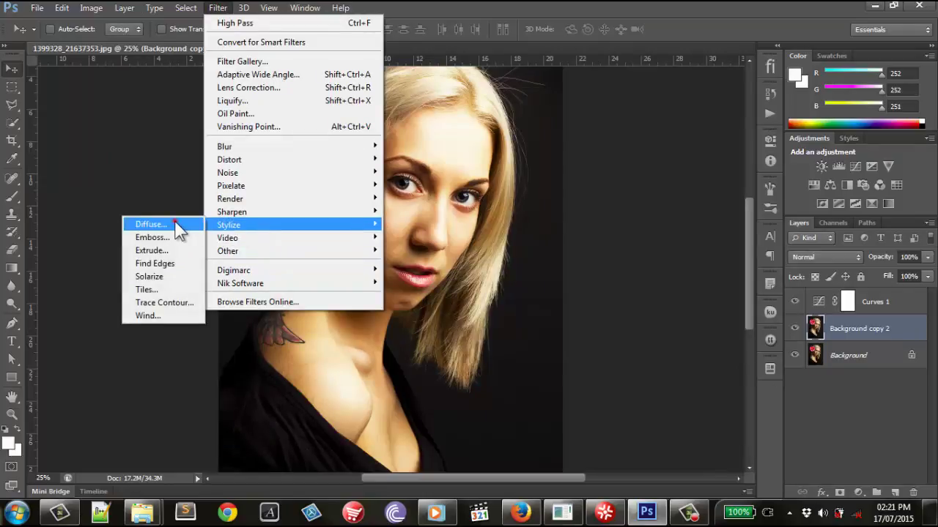
Run the Diffuse filter in Anisotropic mode on Background copy 2
left_click(150, 224)
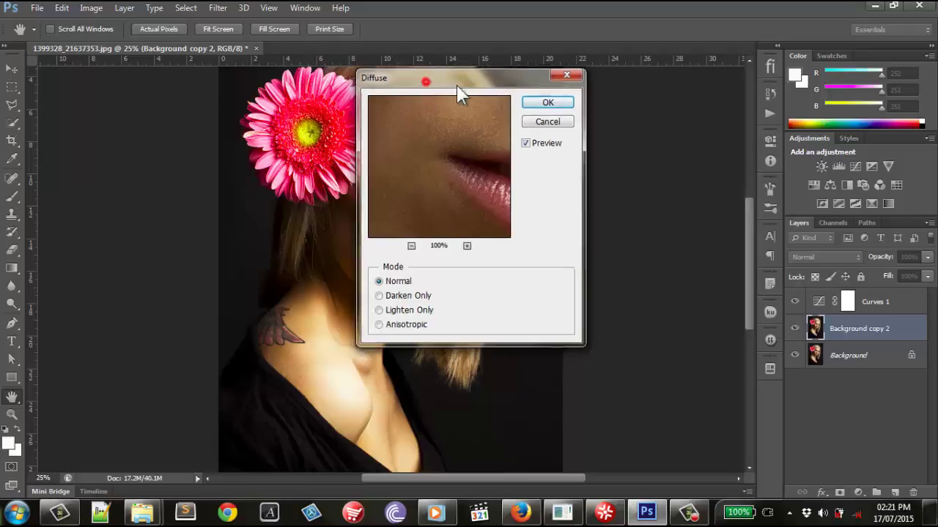
left_click_drag(456, 84, 586, 45)
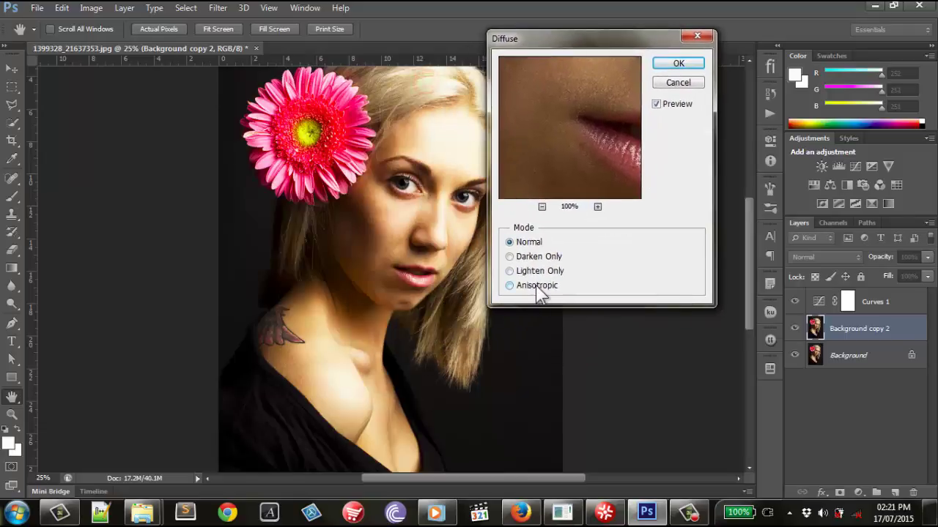
left_click(536, 286)
left_click(676, 64)
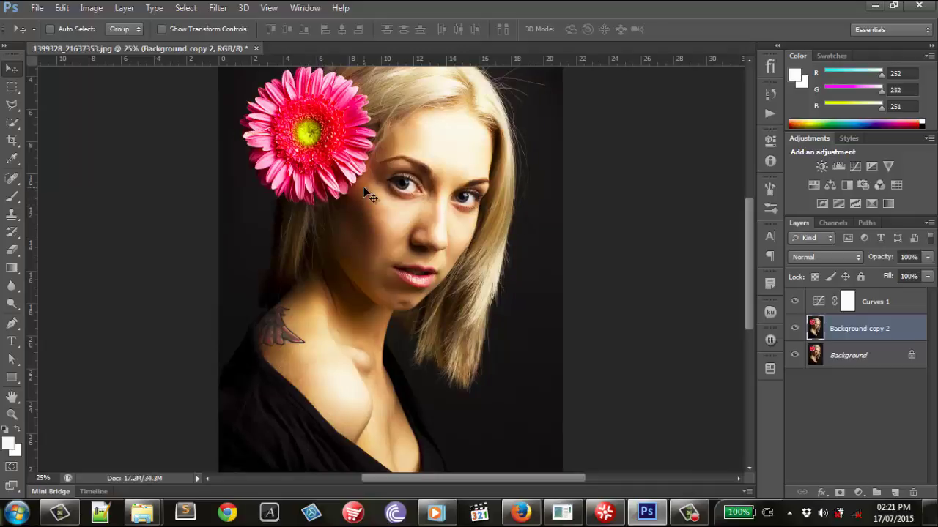
Zoom and scroll around the portrait to inspect the diffused skin texture
scroll(361, 183, "up", 2)
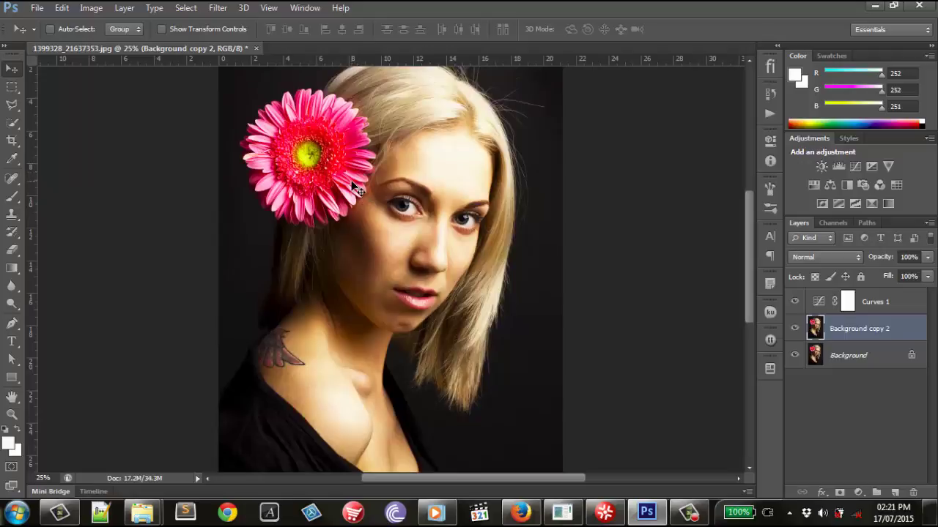
key("ctrl+plus")
key("ctrl+plus")
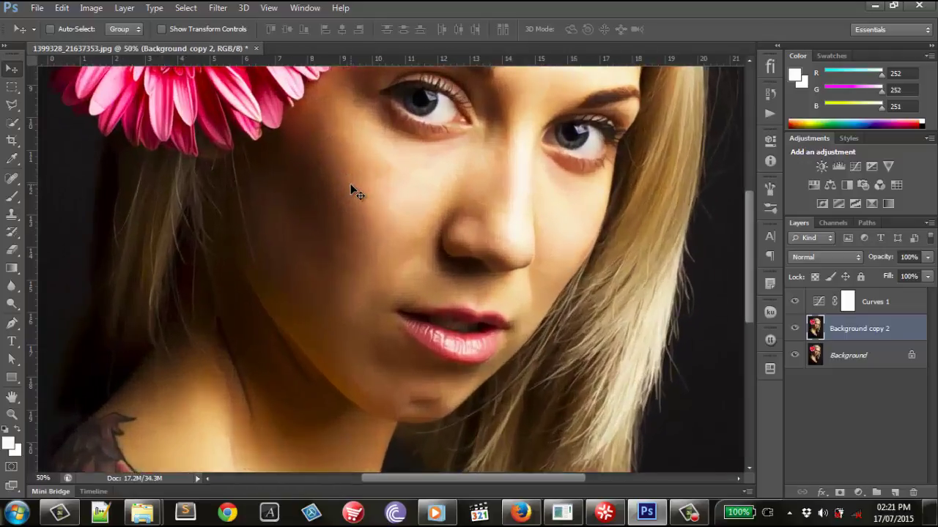
key("ctrl+plus")
key("ctrl+plus")
key("ctrl+plus")
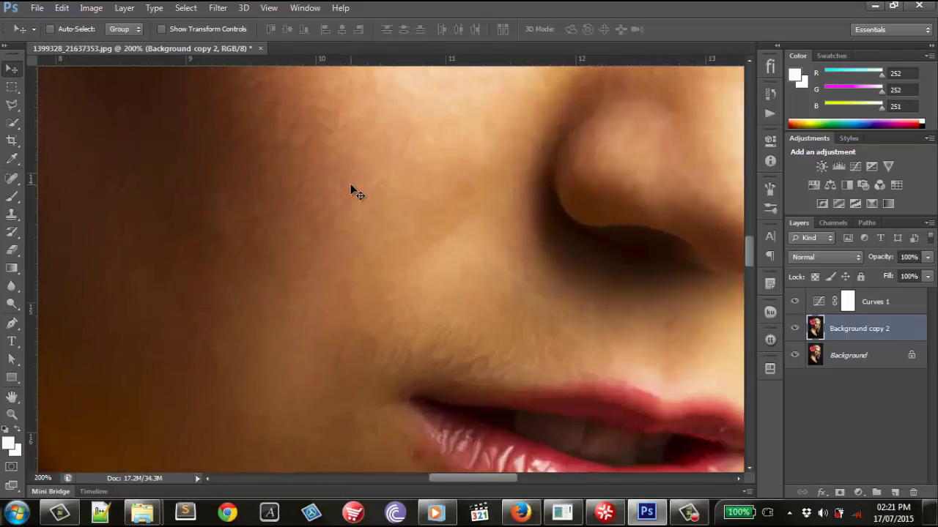
key("ctrl+minus")
key("ctrl+minus")
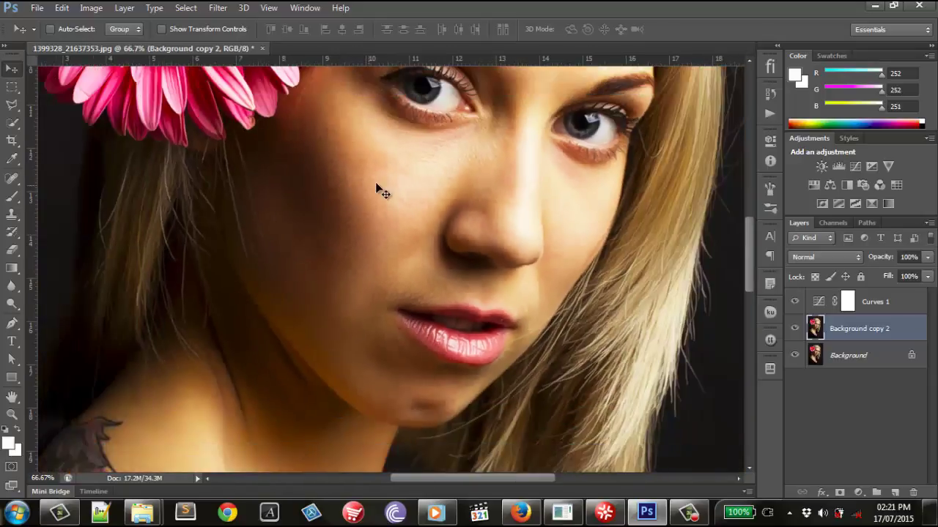
scroll(377, 185, "up", 1)
scroll(388, 188, "up", 2)
scroll(389, 189, "up", 4)
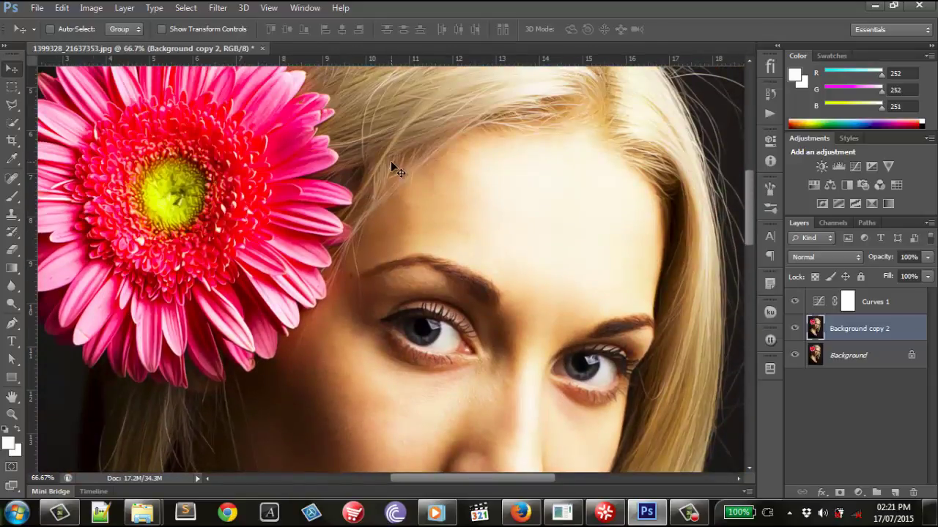
scroll(392, 168, "up", 2)
scroll(392, 169, "up", 2)
scroll(390, 171, "down", 3)
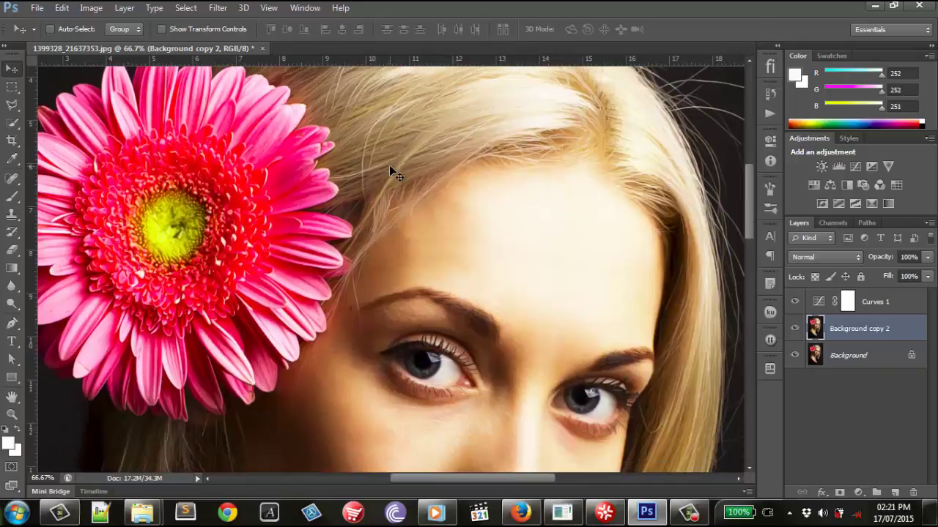
scroll(390, 167, "down", 2)
scroll(389, 168, "down", 1)
scroll(388, 174, "down", 3)
scroll(389, 178, "down", 3)
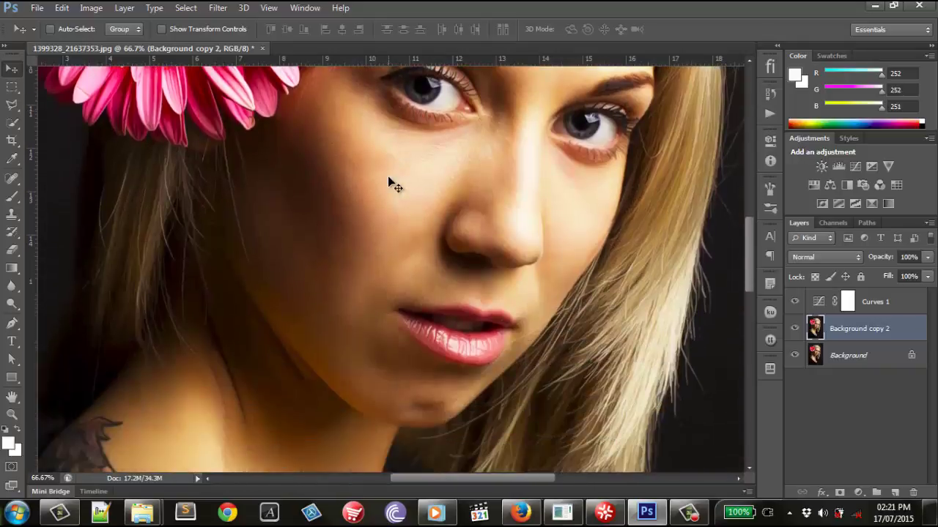
scroll(388, 180, "down", 2)
scroll(389, 182, "down", 2)
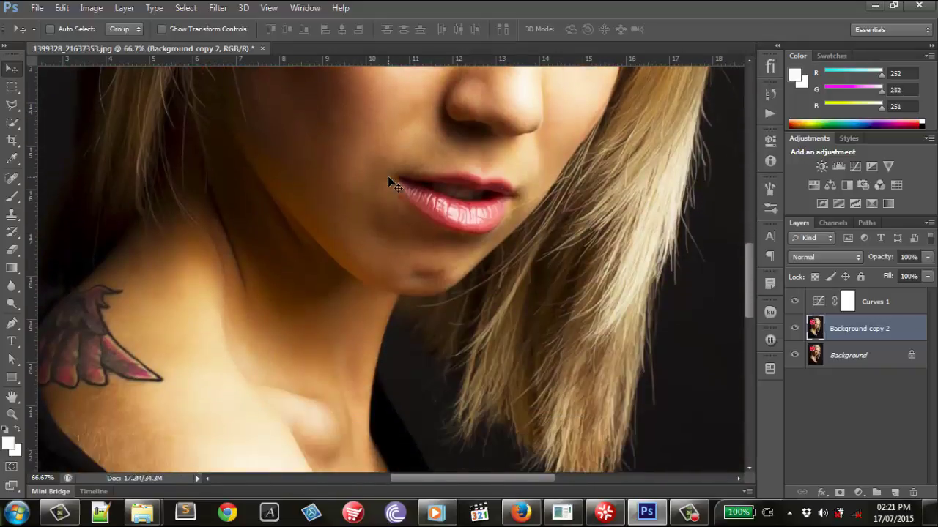
scroll(388, 182, "down", 1)
scroll(388, 181, "up", 4)
scroll(388, 182, "up", 3)
scroll(388, 182, "up", 5)
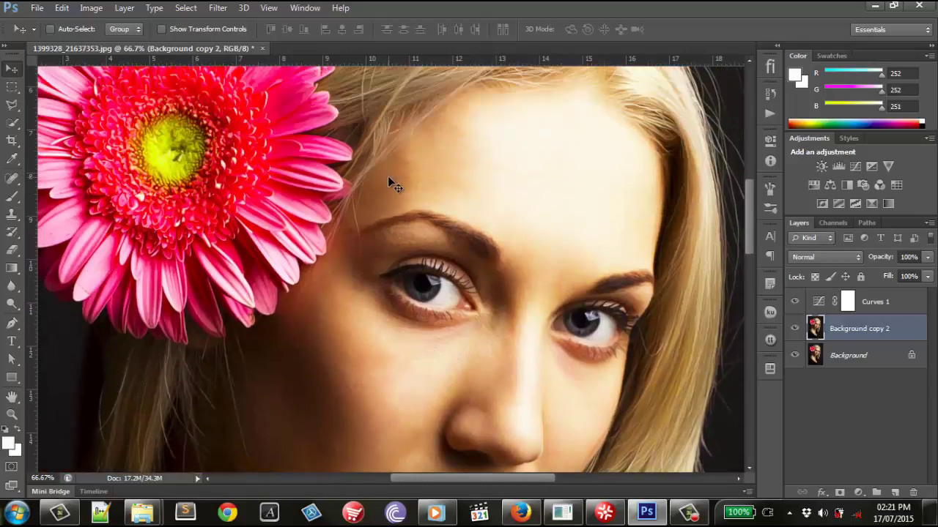
scroll(388, 182, "up", 1)
scroll(389, 181, "up", 1)
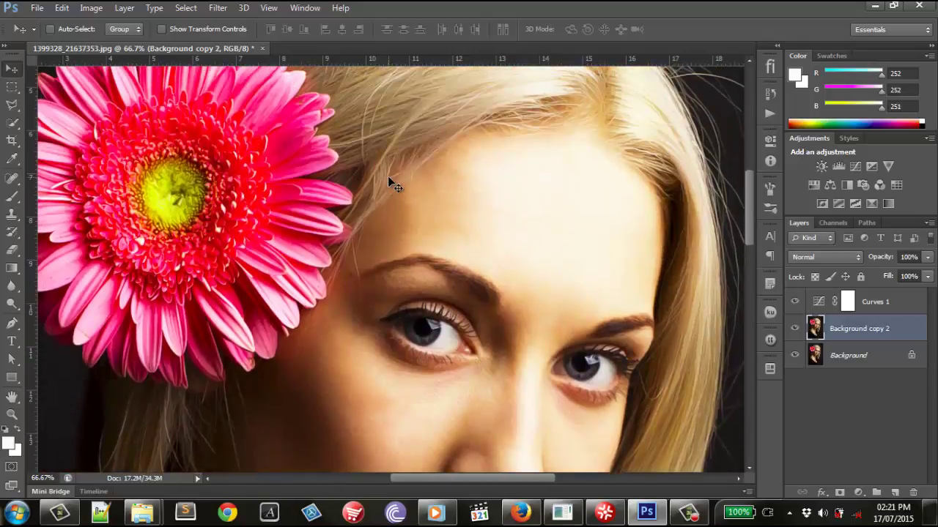
Reapply the Diffuse filter twice and scroll to inspect the stronger painted effect
left_click(220, 8)
left_click(228, 27)
scroll(549, 247, "down", 1)
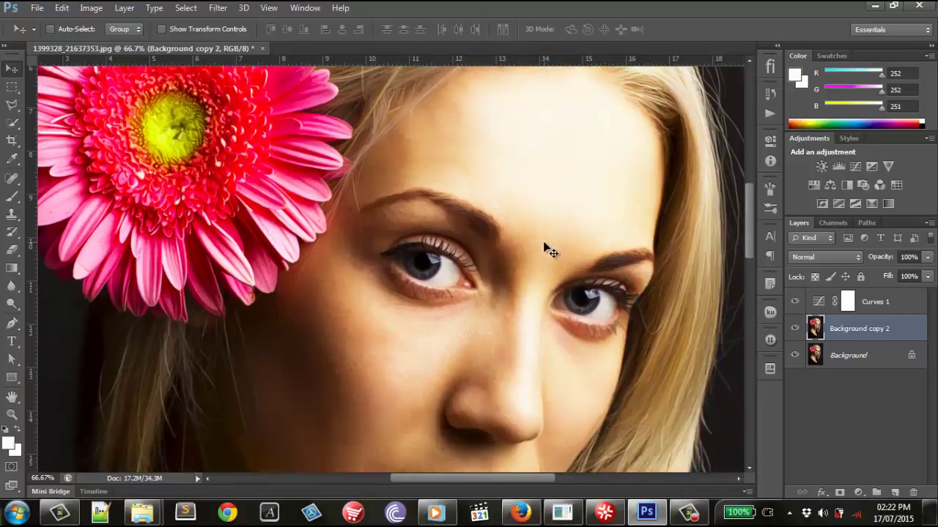
scroll(549, 247, "down", 2)
scroll(549, 247, "down", 5)
scroll(554, 249, "down", 3)
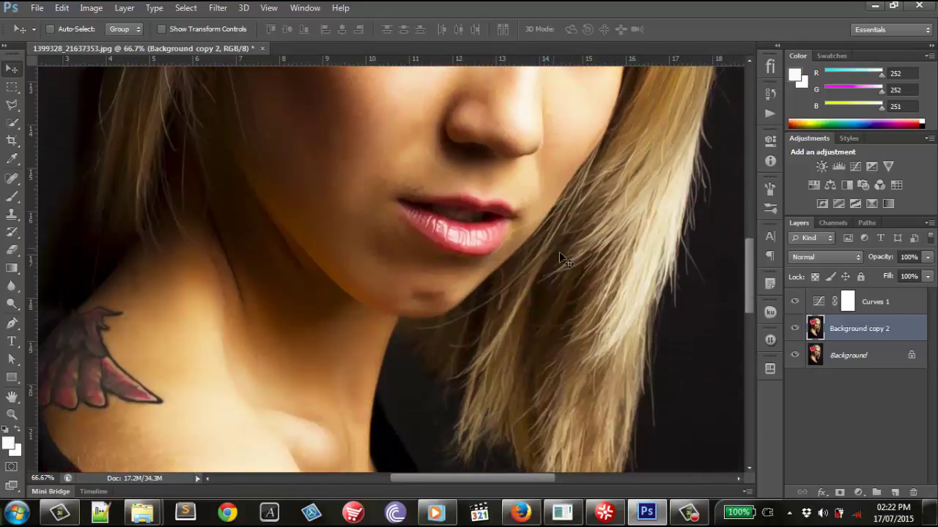
scroll(483, 297, "up", 5)
scroll(478, 286, "up", 3)
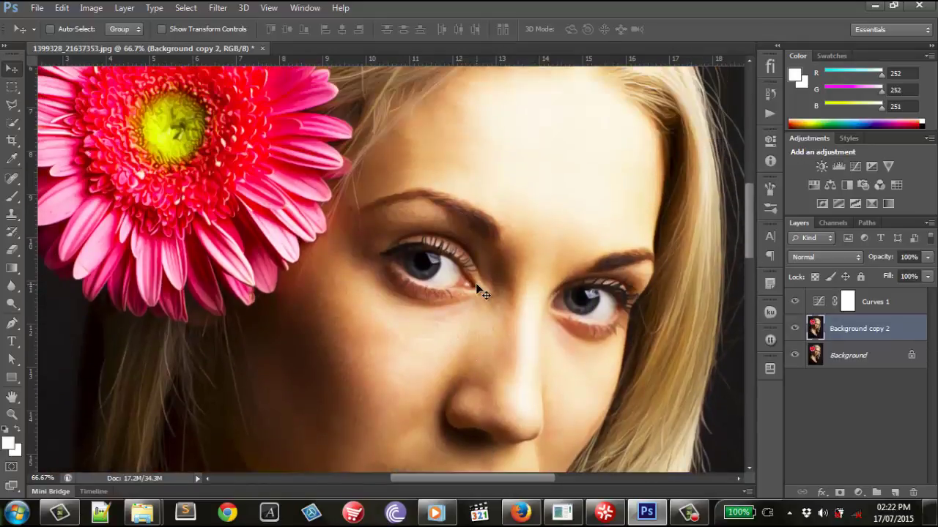
scroll(439, 282, "up", 2)
scroll(433, 279, "up", 4)
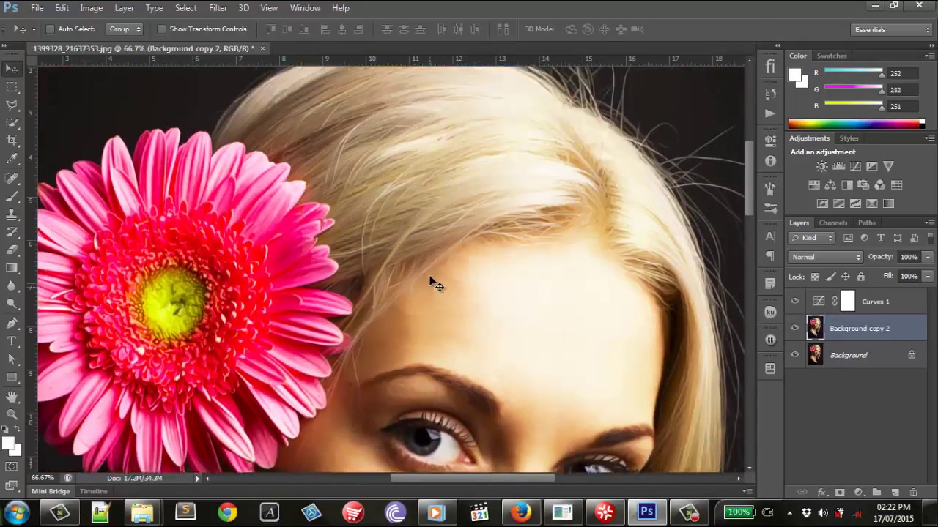
scroll(434, 281, "up", 1)
scroll(434, 289, "down", 1)
scroll(435, 296, "down", 1)
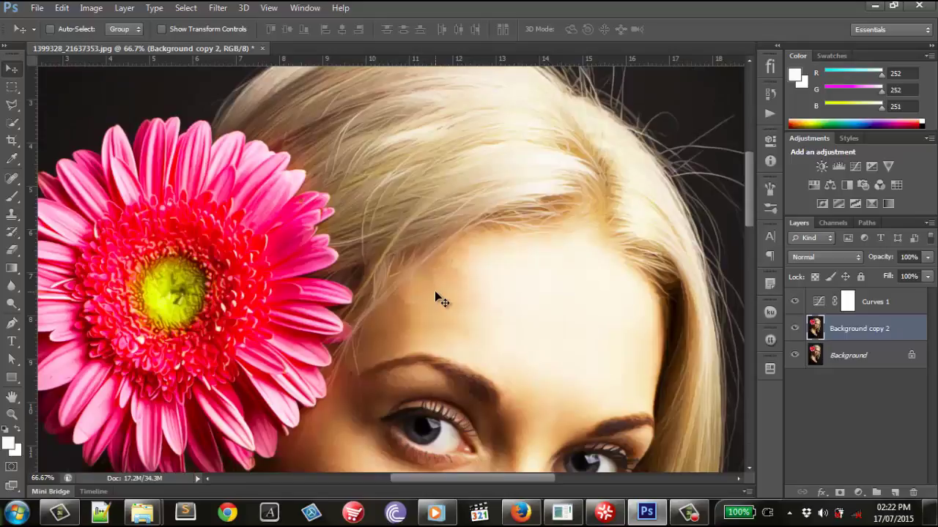
Copy Background copy 2 into Background copy 3, blended Soft Light at 30% opacity
left_click(126, 8)
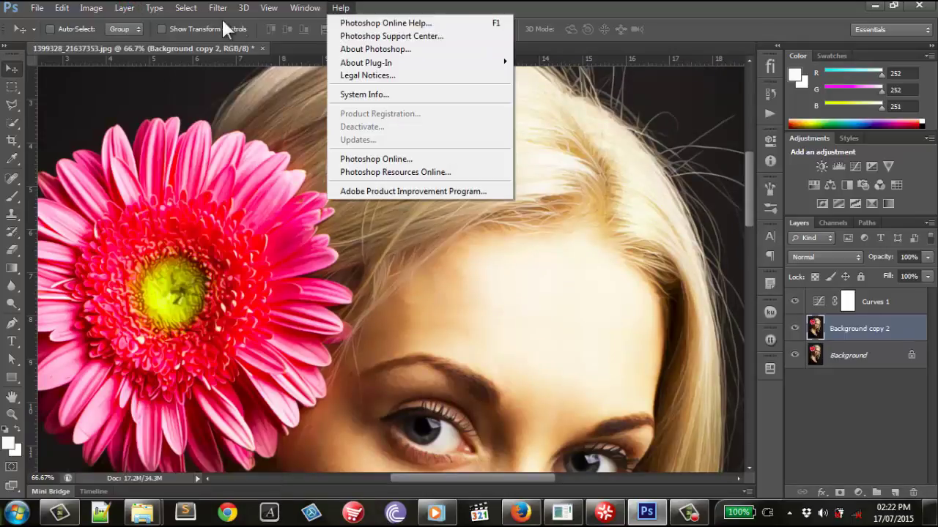
mouse_move(131, 22)
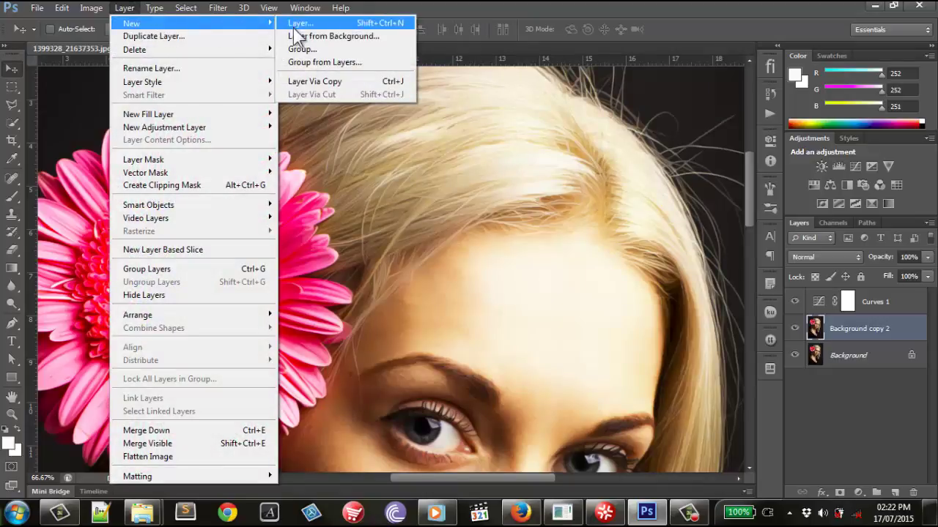
left_click(302, 81)
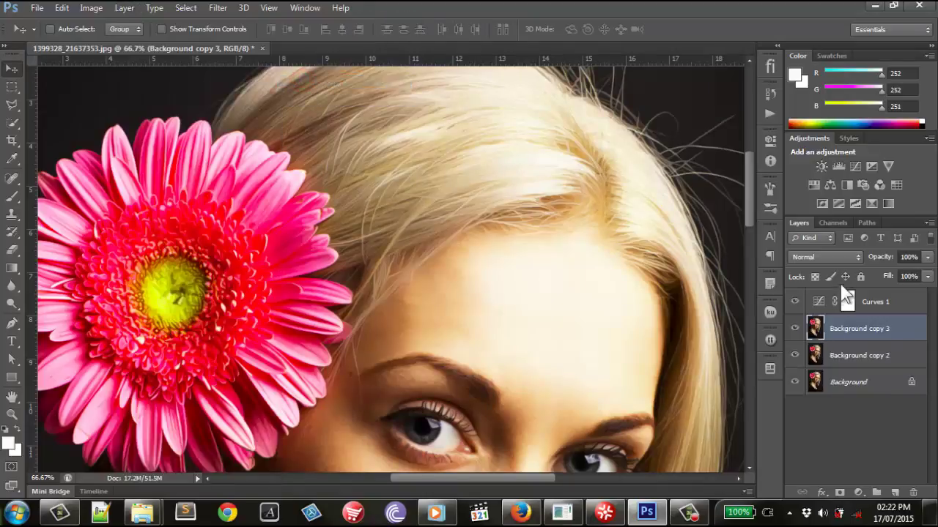
left_click(842, 257)
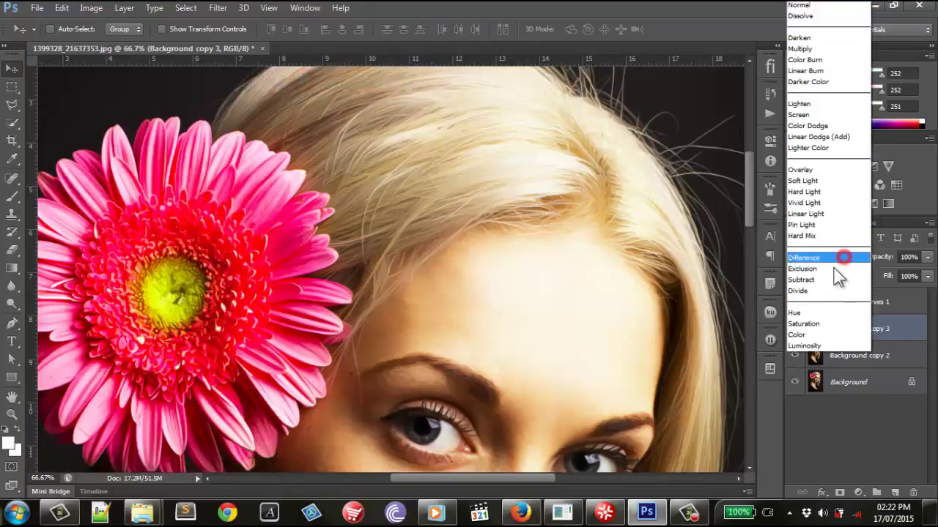
left_click(806, 180)
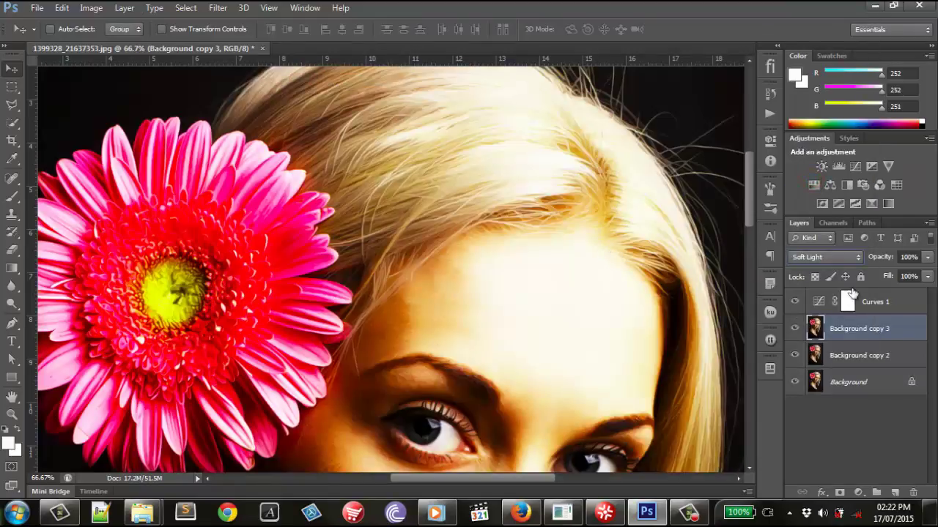
left_click_drag(887, 260, 849, 256)
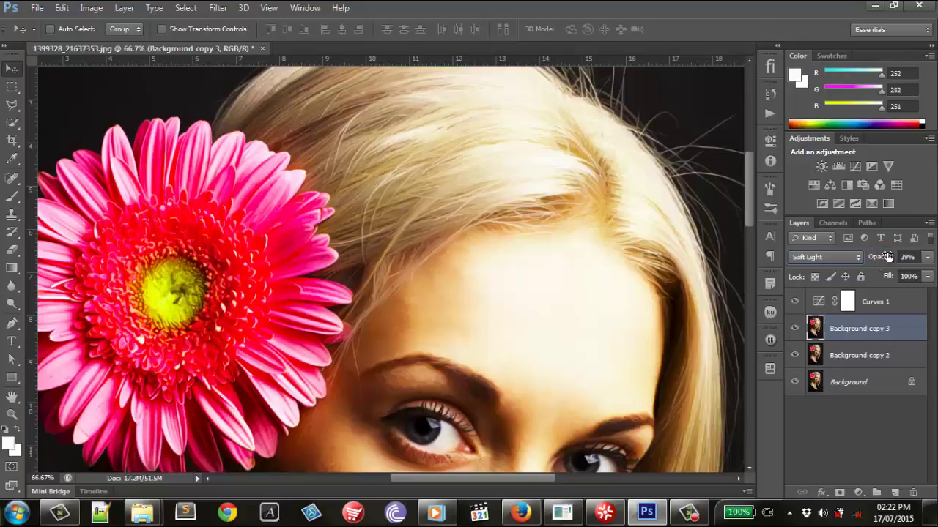
left_click(918, 255)
type("20")
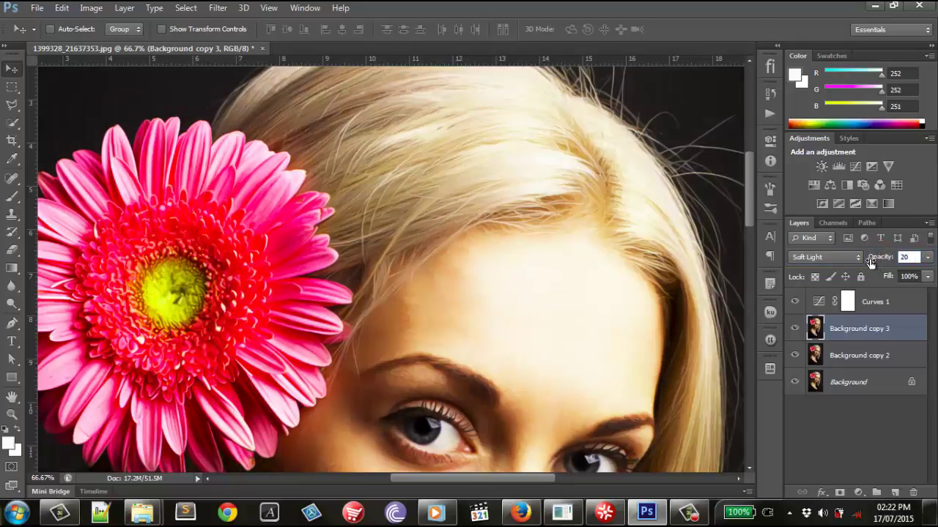
key("BackSpace")
key("BackSpace")
type("30")
key("Return")
key("ctrl+minus")
key("ctrl+minus")
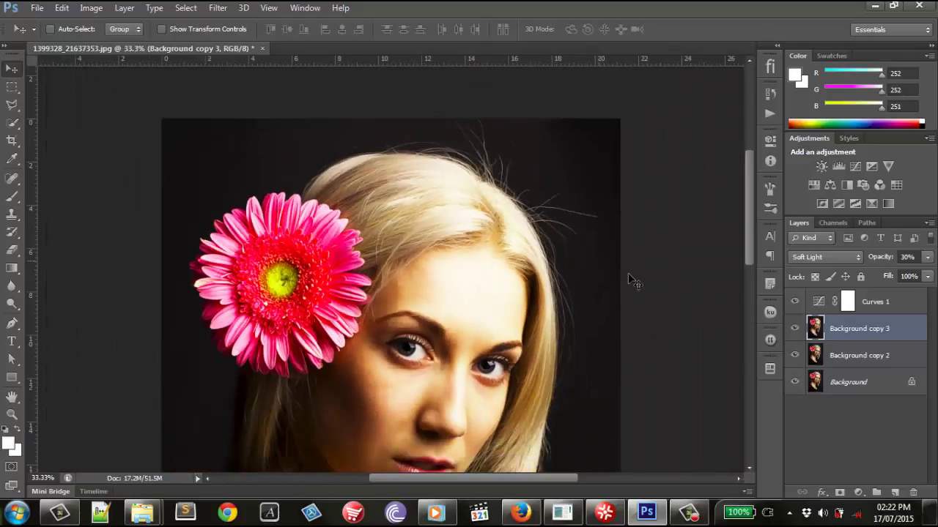
left_click(796, 328)
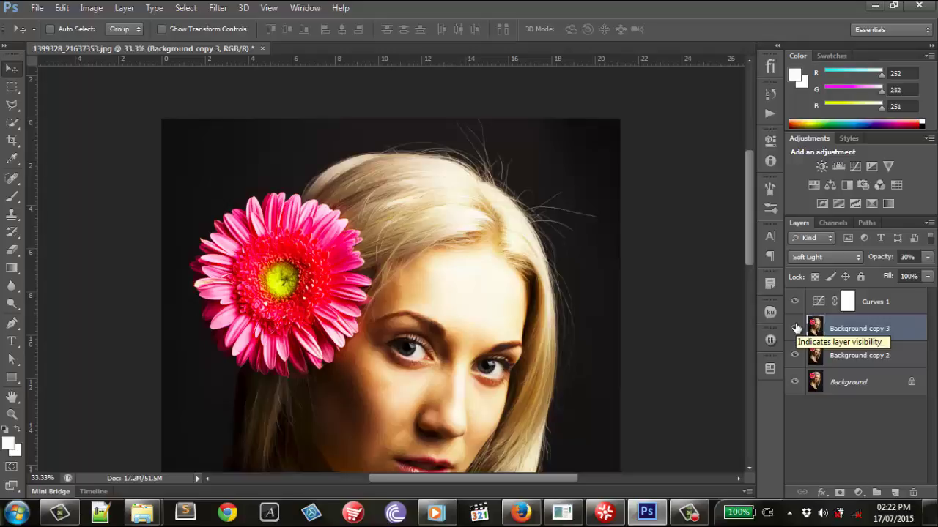
left_click(796, 328)
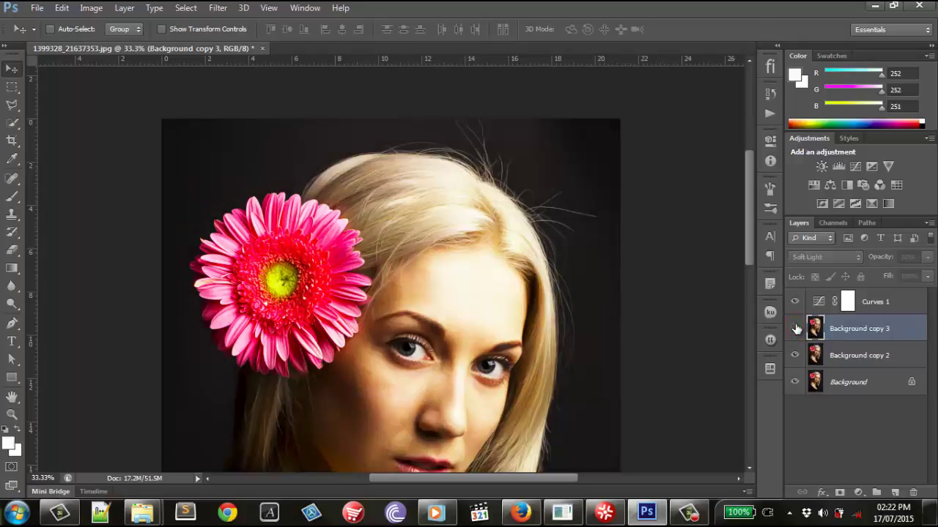
left_click(795, 328)
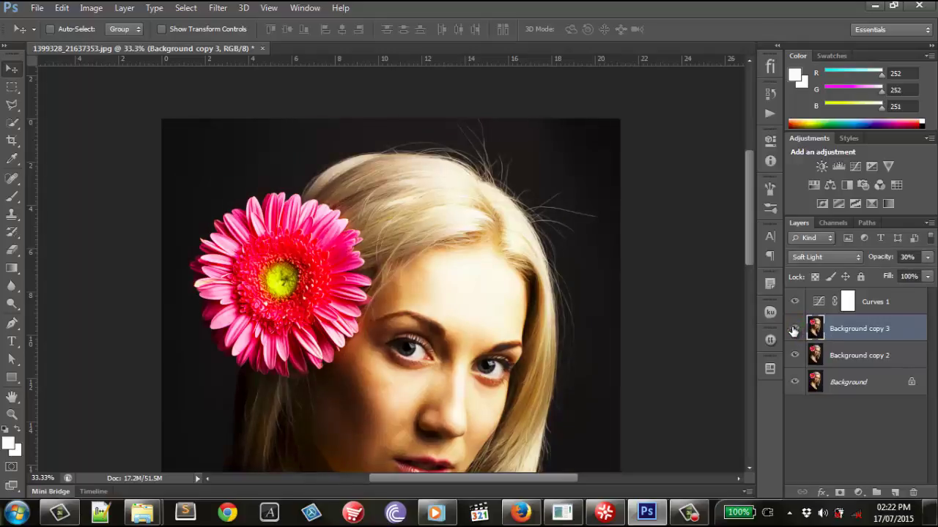
scroll(478, 331, "down", 2)
scroll(478, 331, "down", 7)
scroll(478, 331, "down", 5)
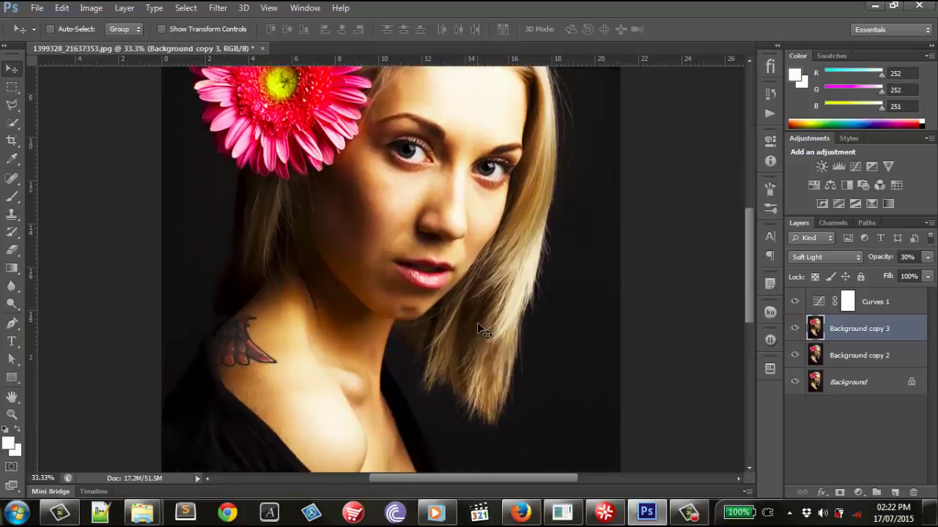
scroll(477, 331, "down", 2)
scroll(477, 331, "down", 1)
scroll(477, 327, "up", 5)
scroll(477, 327, "up", 5)
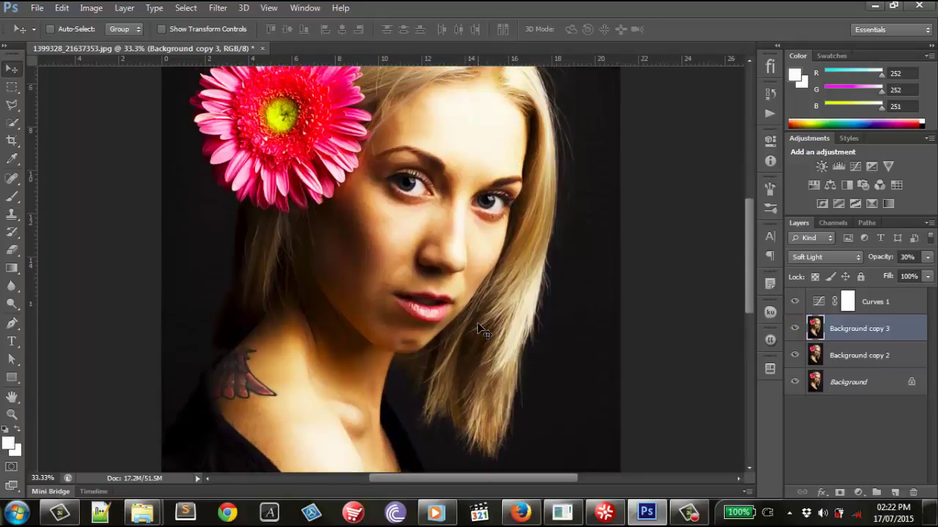
scroll(615, 286, "up", 3)
scroll(616, 286, "up", 2)
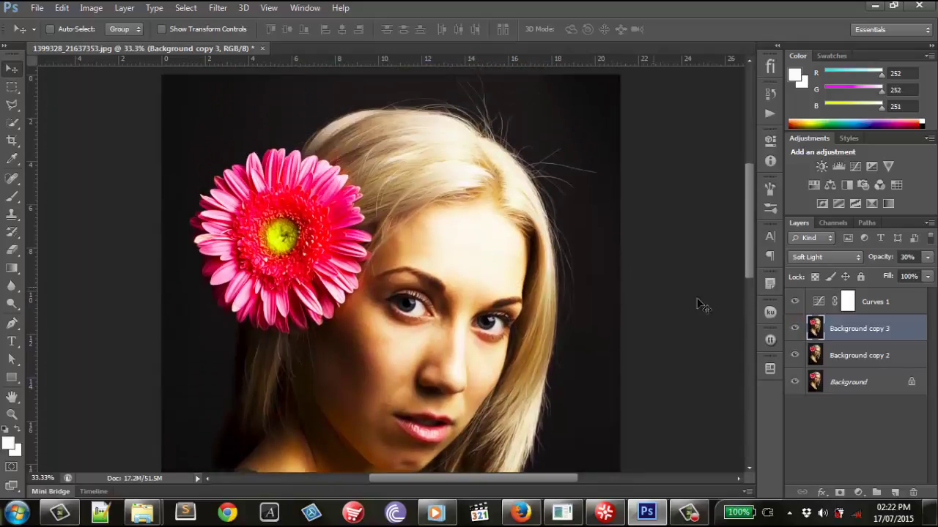
left_click(796, 329)
left_click(796, 329)
left_click(794, 329)
left_click(794, 329)
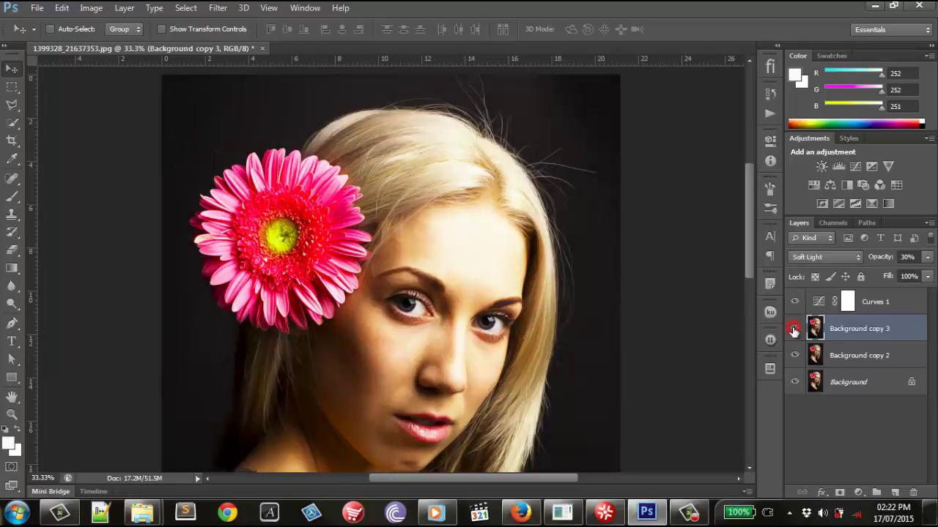
left_click(794, 328)
left_click(794, 329)
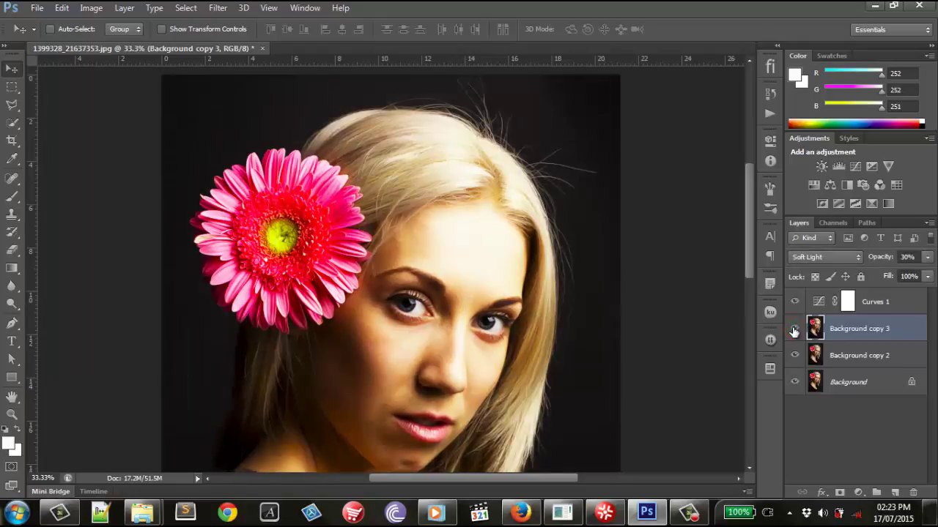
left_click_drag(746, 217, 748, 229)
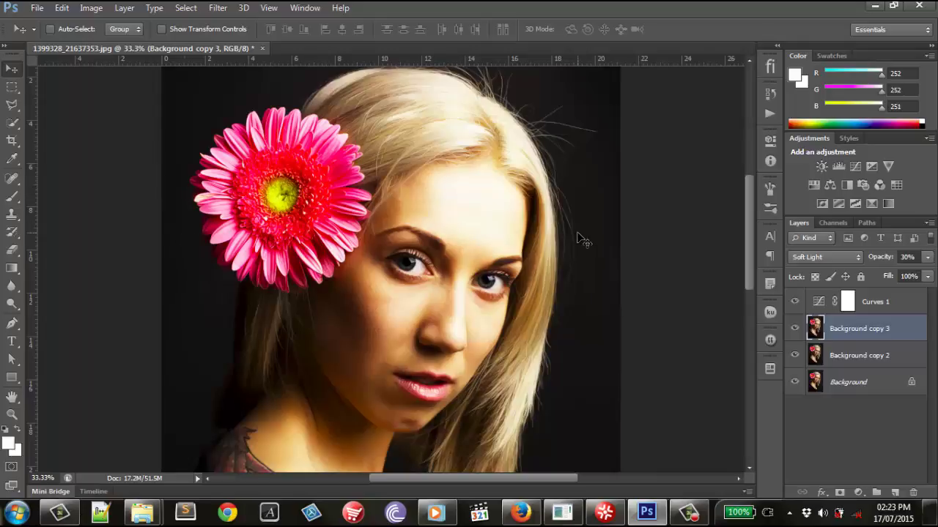
key("ctrl+plus")
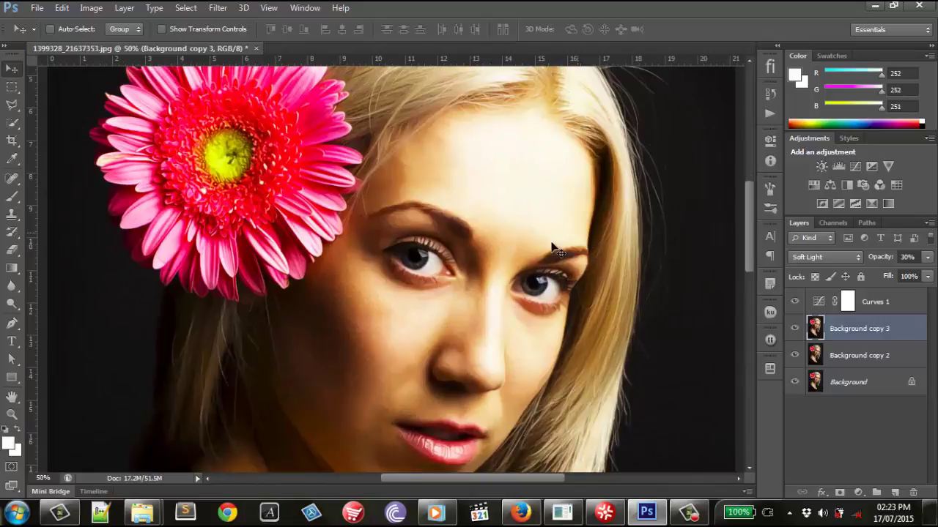
key("ctrl+minus")
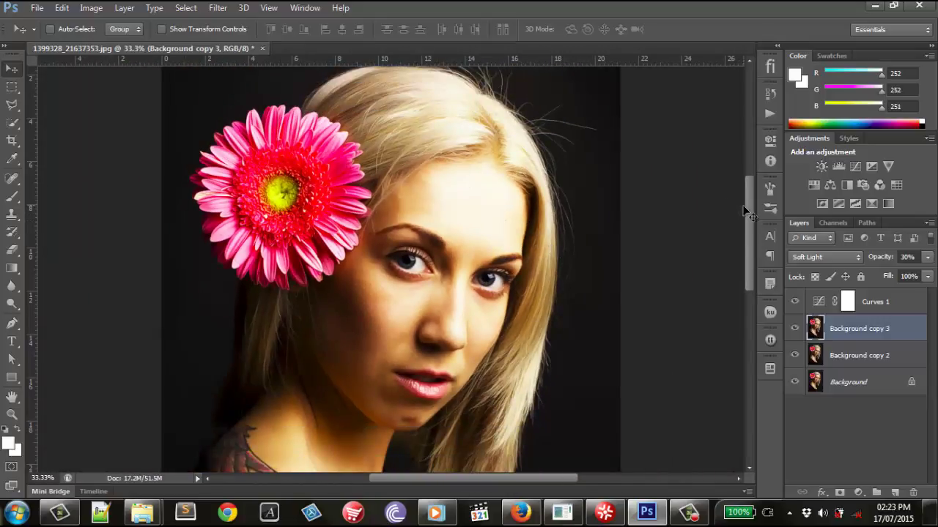
left_click_drag(749, 219, 752, 209)
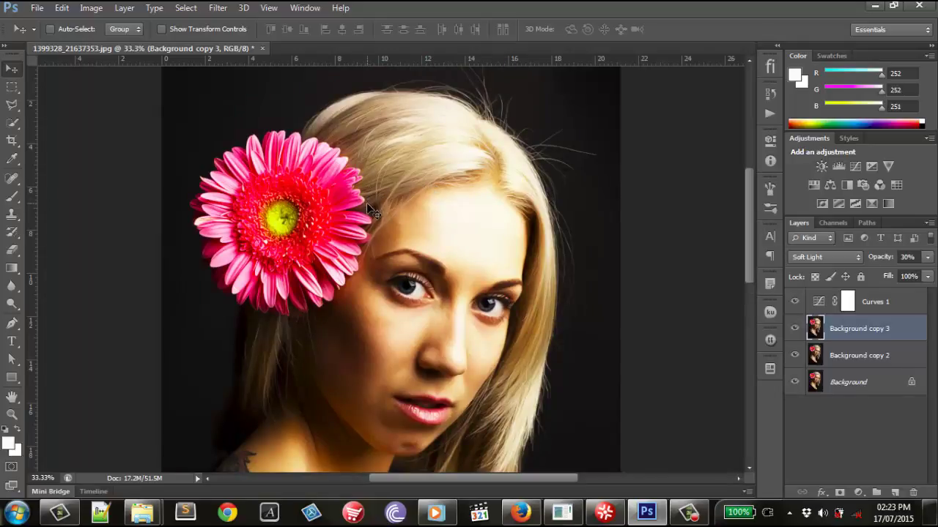
scroll(376, 217, "down", 1)
scroll(376, 218, "down", 1)
scroll(382, 227, "down", 3)
scroll(381, 228, "down", 3)
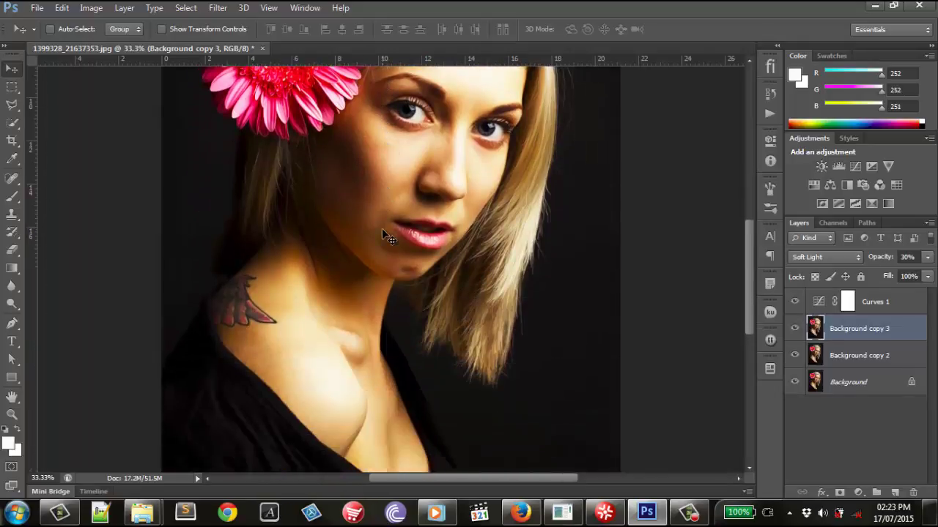
scroll(382, 228, "down", 2)
scroll(382, 228, "down", 3)
scroll(381, 228, "up", 5)
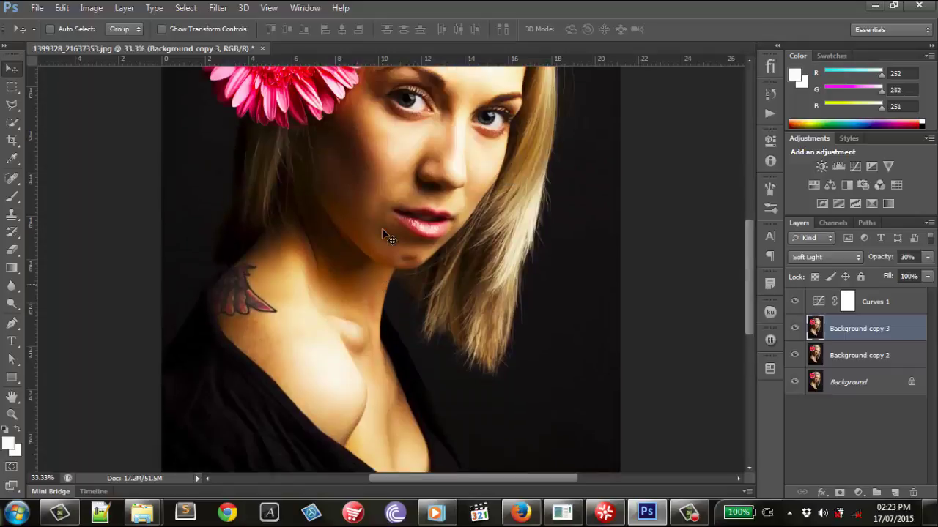
scroll(382, 227, "up", 4)
scroll(385, 242, "up", 3)
scroll(388, 261, "up", 3)
scroll(388, 261, "up", 1)
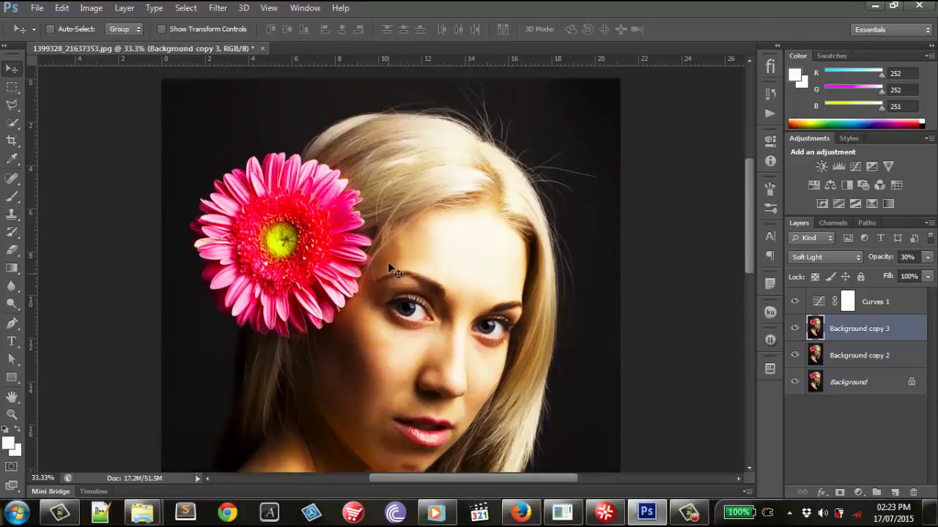
scroll(388, 262, "up", 1)
scroll(389, 262, "down", 1)
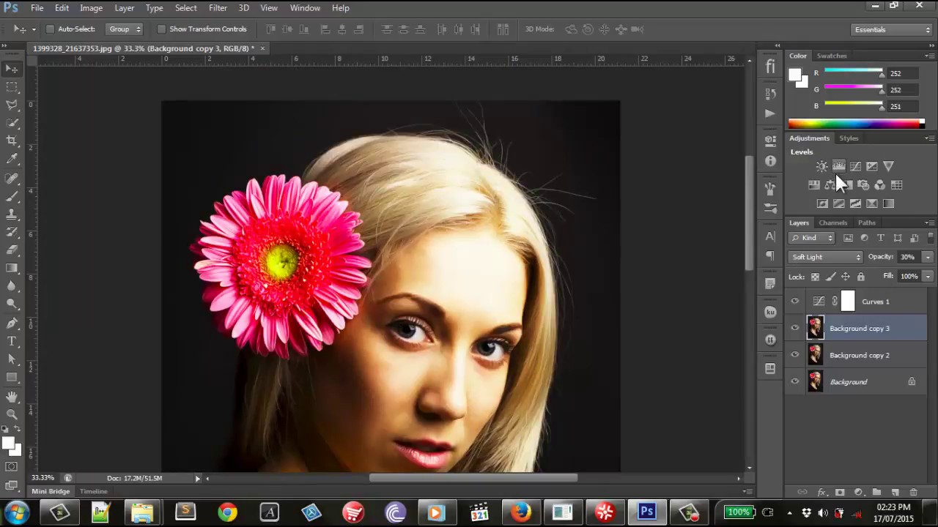
Add a Gradient Map adjustment layer using the Copper 1 gradient preset
left_click(854, 493)
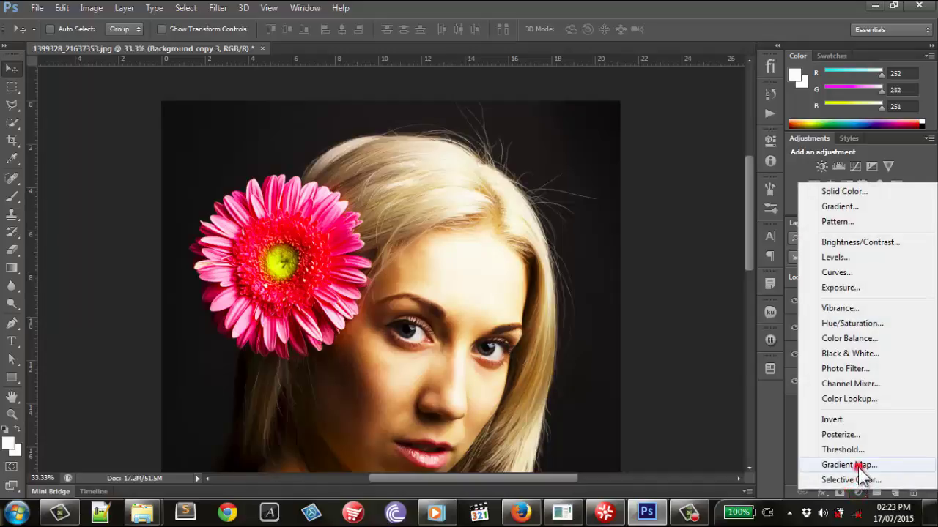
left_click(857, 466)
left_click(645, 178)
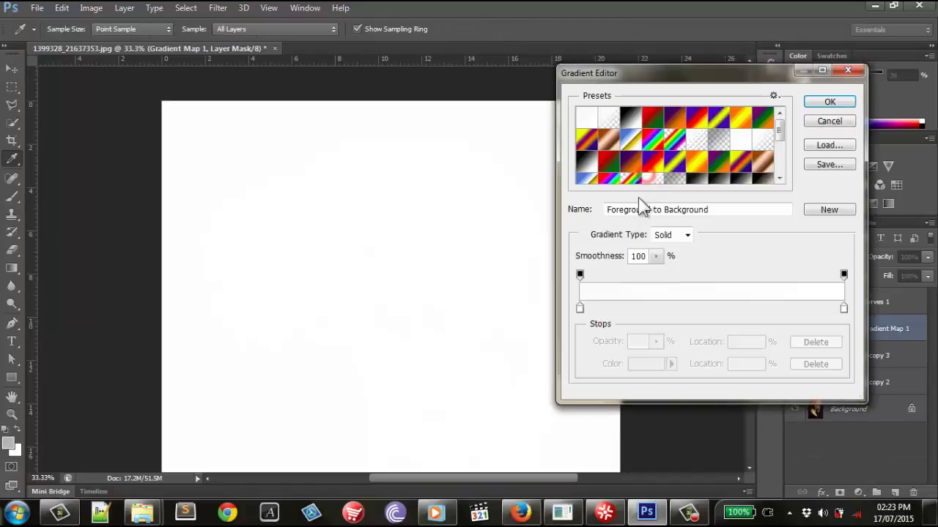
scroll(731, 159, "down", 2)
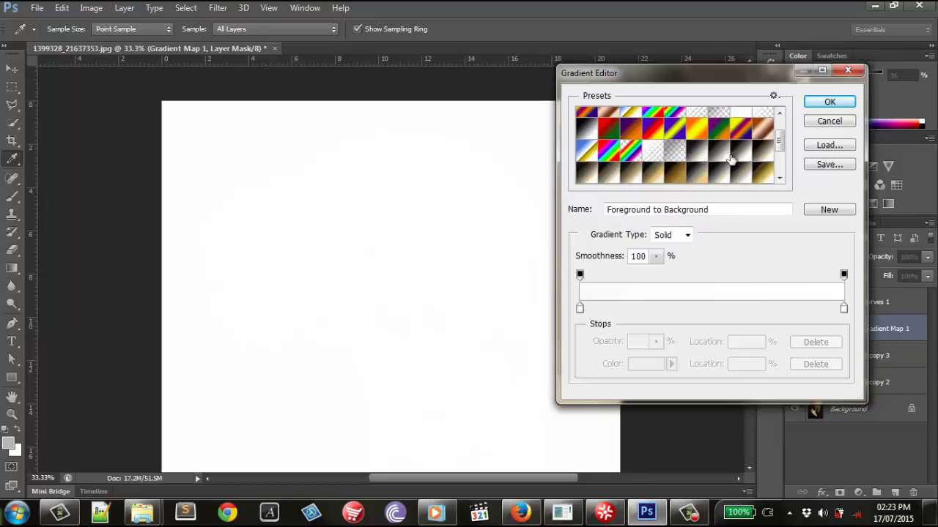
scroll(732, 160, "down", 1)
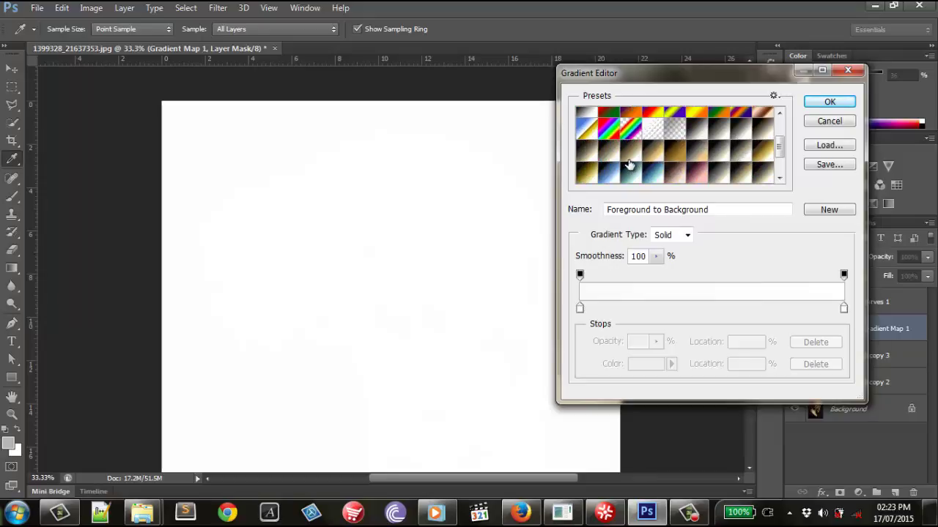
scroll(629, 164, "down", 1)
left_click(675, 161)
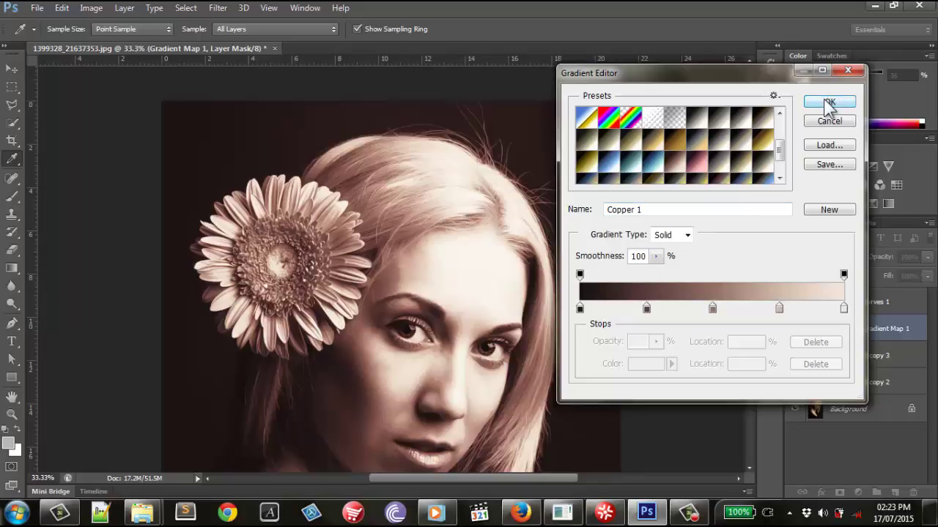
left_click(828, 102)
Compare Soft Light, Overlay and Hue blending, then set Gradient Map 1 to Color
left_click(834, 253)
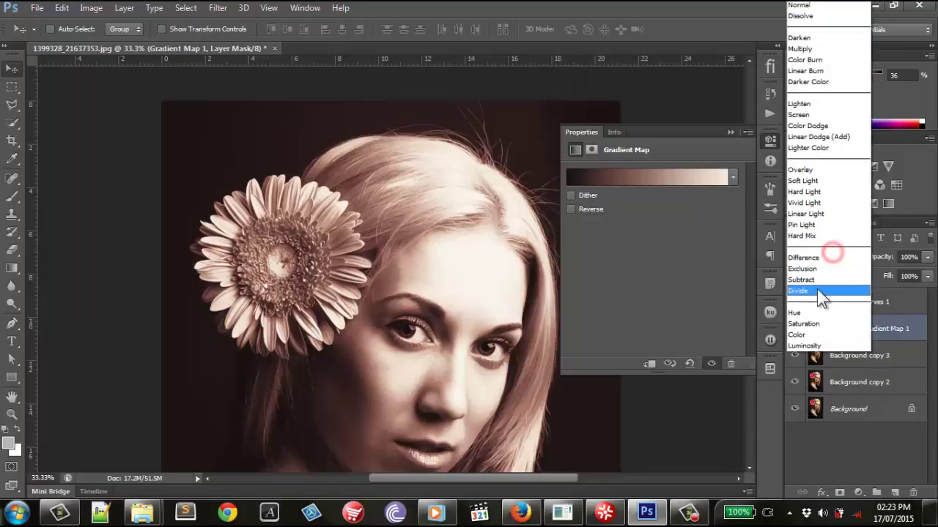
left_click(806, 183)
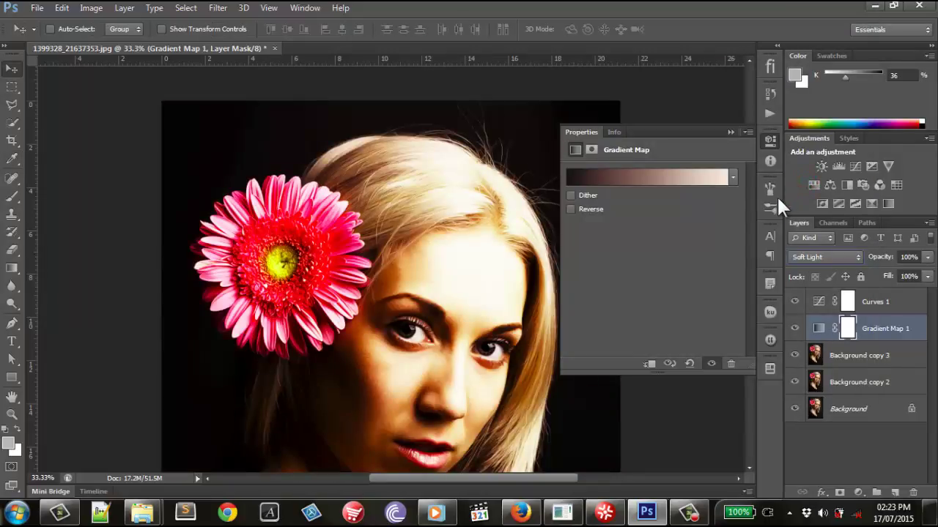
left_click(824, 256)
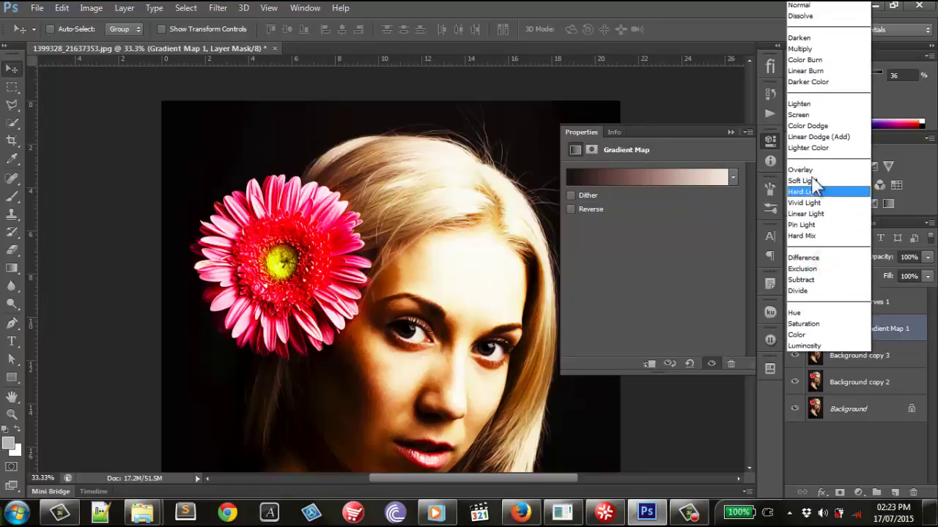
left_click(810, 170)
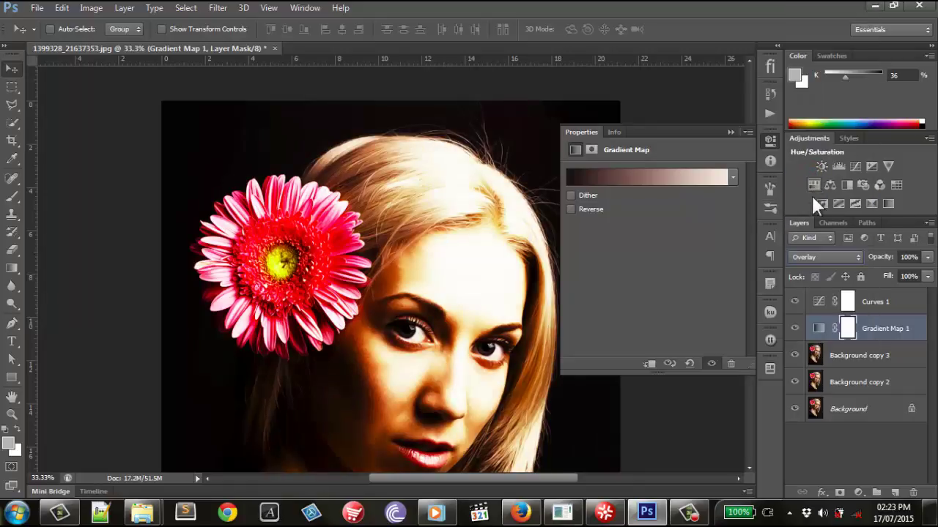
left_click(827, 255)
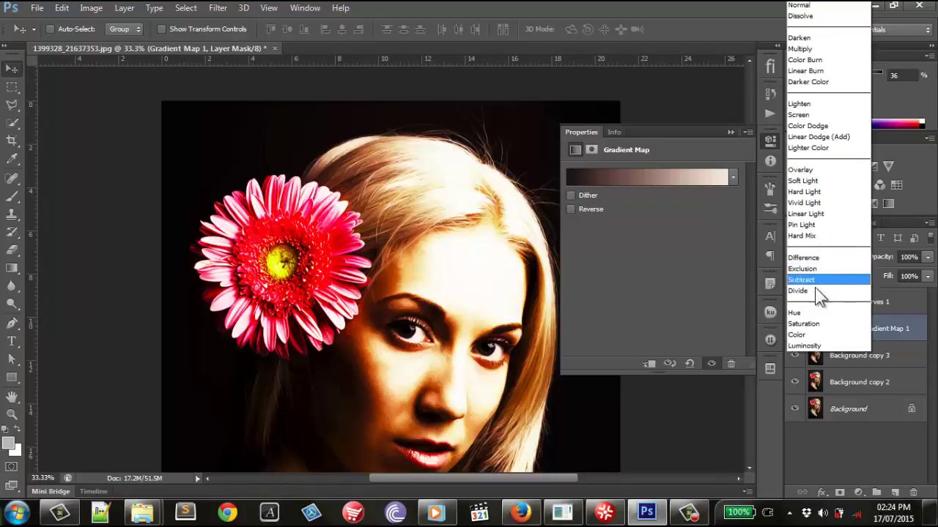
left_click(803, 315)
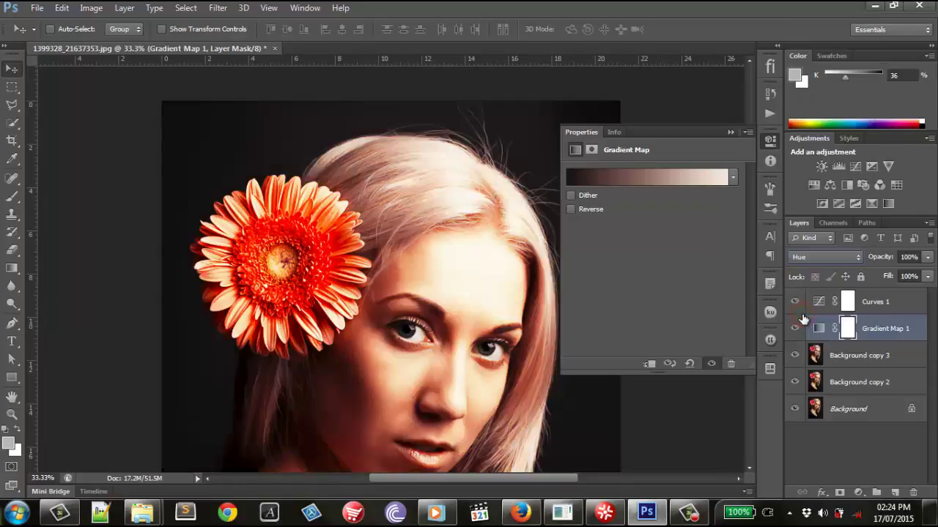
left_click(812, 258)
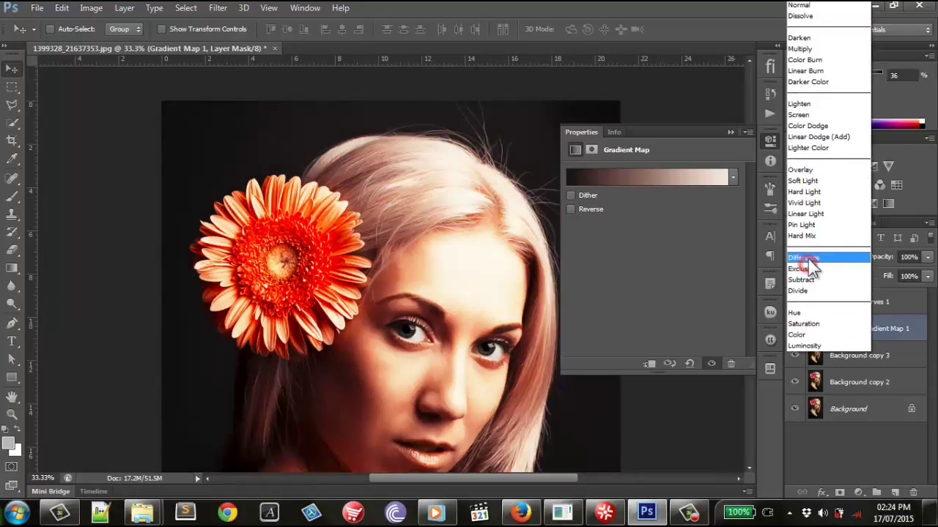
left_click(809, 329)
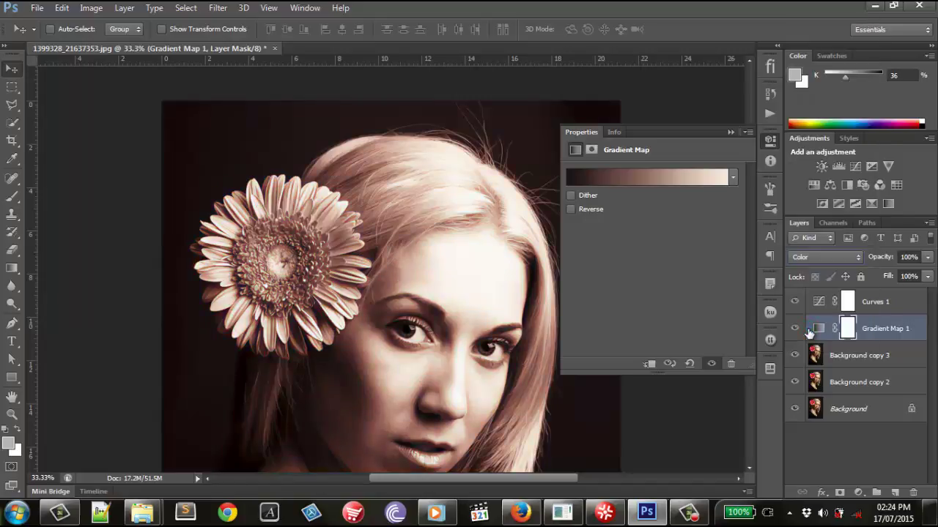
left_click(768, 139)
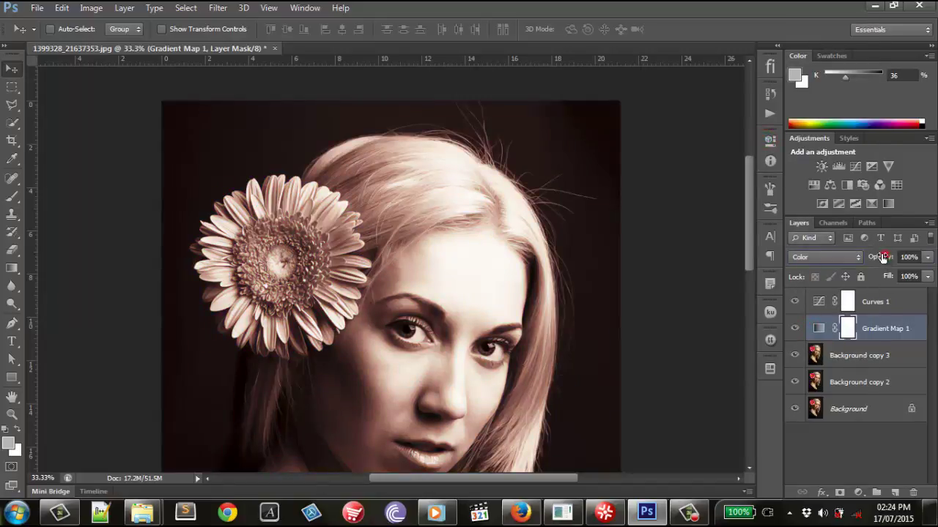
Set Gradient Map 1 to 53% opacity, comparing Luminosity before keeping Color blending
left_click_drag(882, 256, 850, 256)
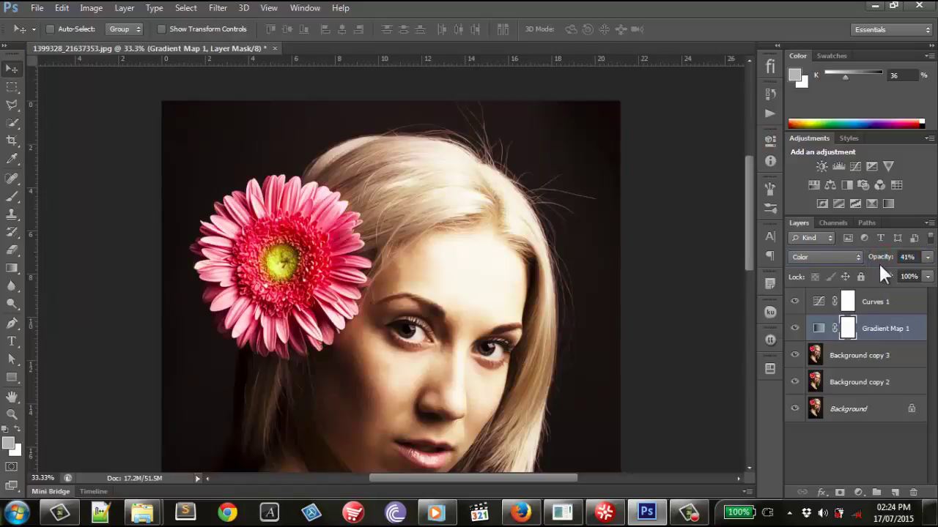
left_click_drag(875, 256, 884, 257)
key("shift+alt+y")
key("shift+alt+c")
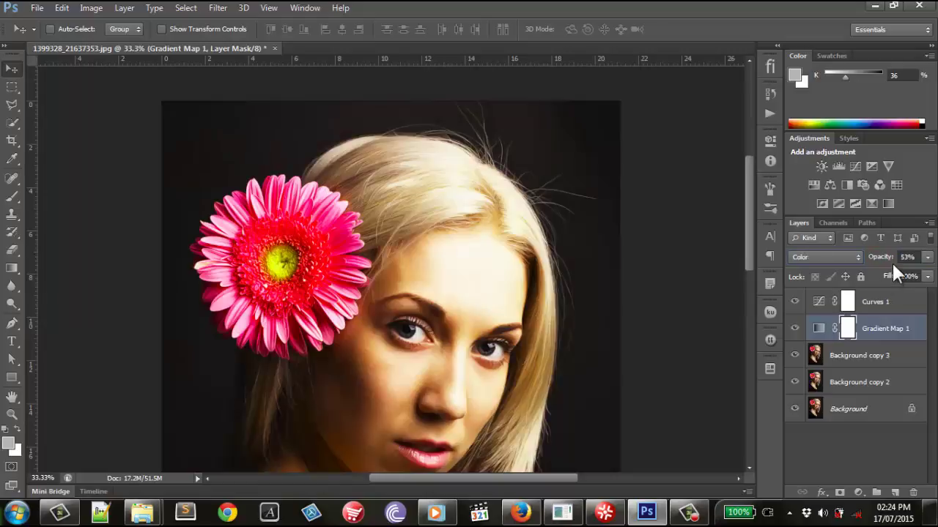
key("shift+alt+y")
key("shift+alt+c")
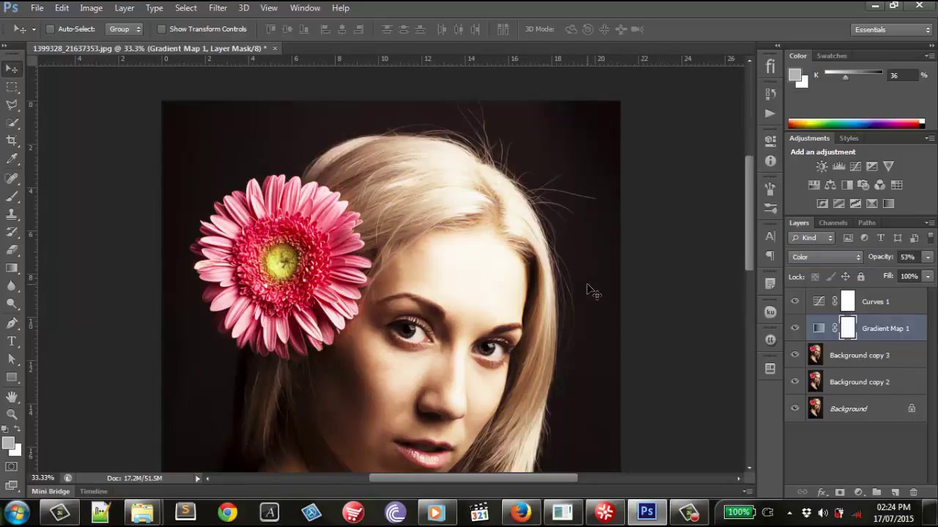
Move Curves 1 below Gradient Map 1 in the layer stack
scroll(590, 308, "down", 1)
scroll(590, 314, "down", 3)
scroll(590, 314, "down", 3)
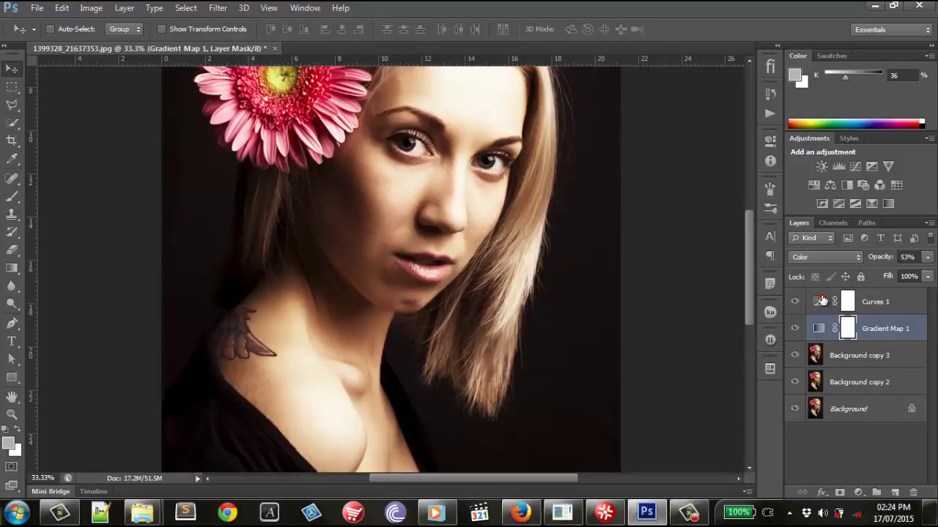
left_click_drag(822, 300, 822, 339)
scroll(533, 278, "up", 1)
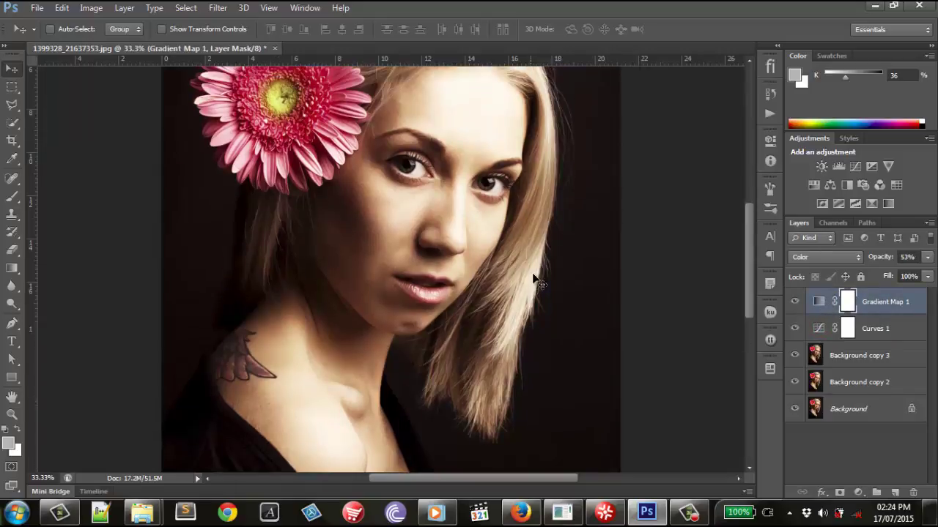
scroll(533, 279, "up", 2)
scroll(533, 277, "down", 1)
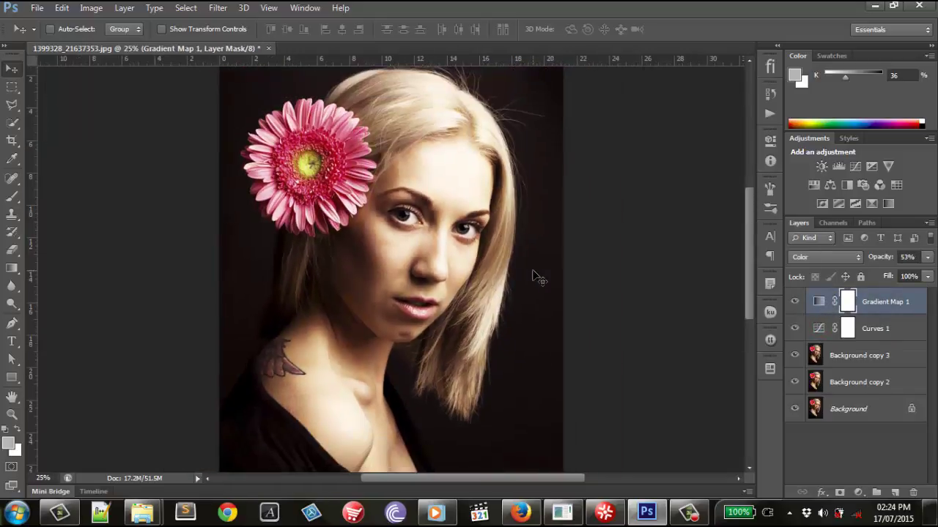
Add a Curves adjustment with a lowered shadow point and an upper point, comparing on/off
left_click(854, 166)
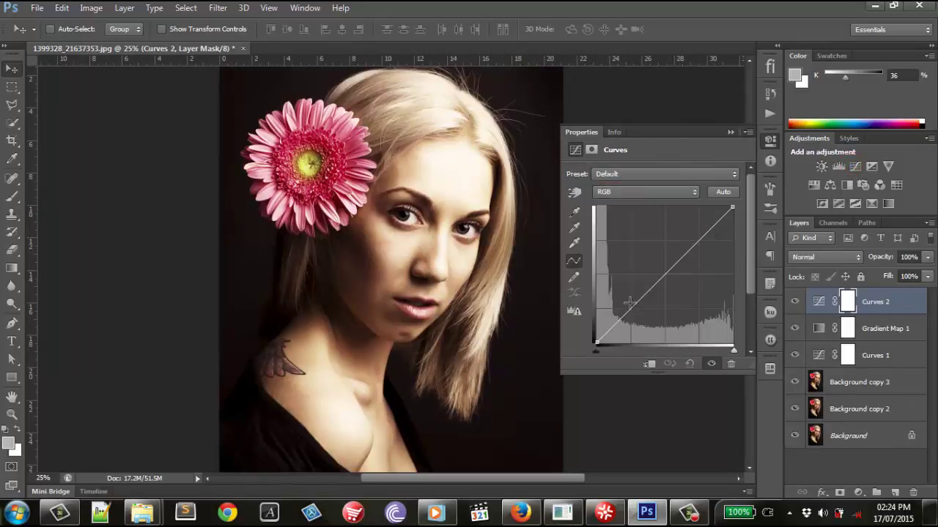
left_click_drag(609, 326, 611, 331)
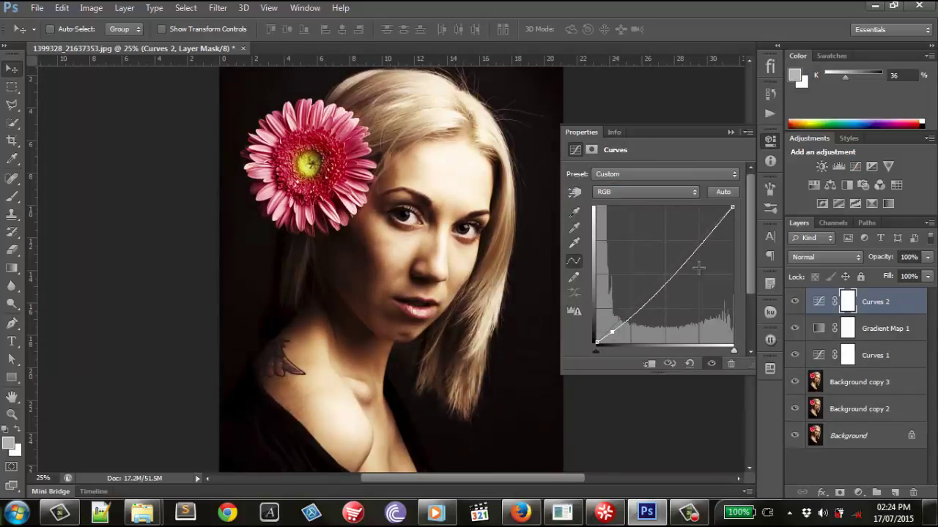
left_click_drag(718, 221, 720, 219)
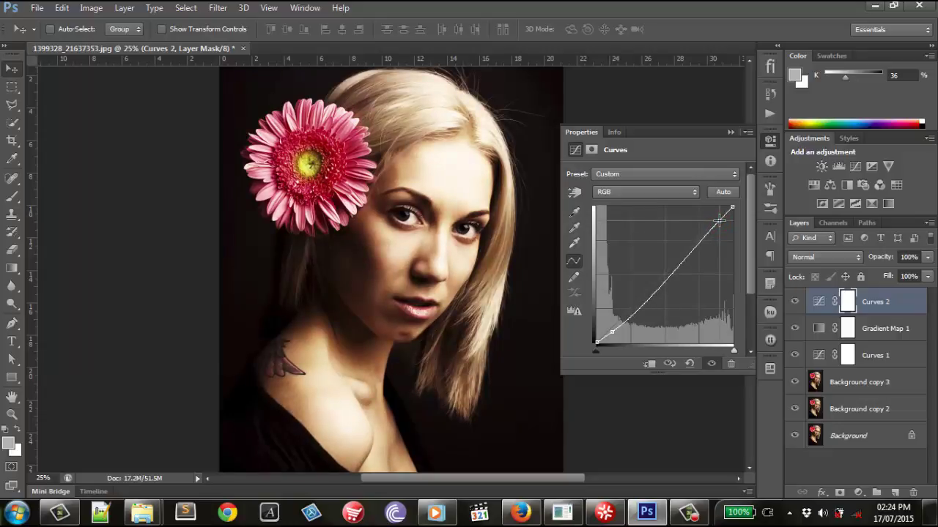
left_click(711, 364)
left_click(710, 364)
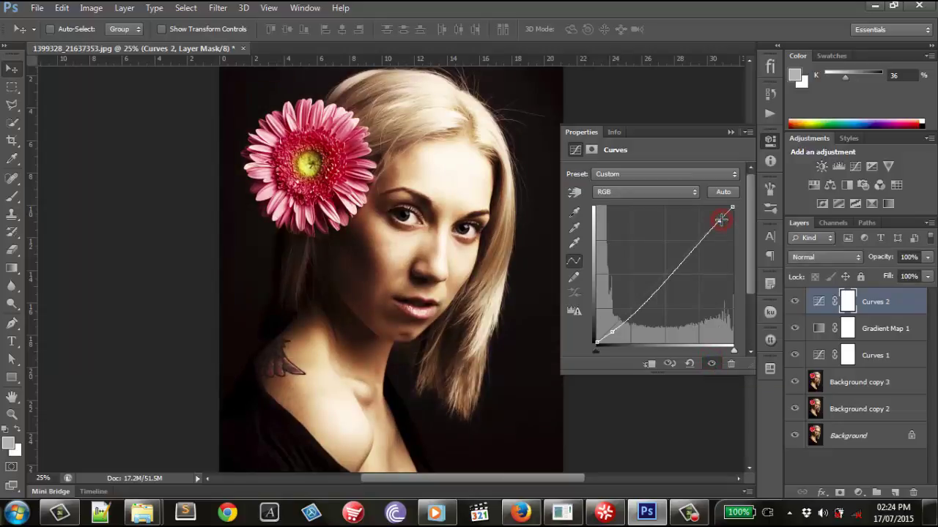
Fine-tune the Curves 2 highlight point and compare the portrait with and without it
left_click_drag(722, 219, 721, 217)
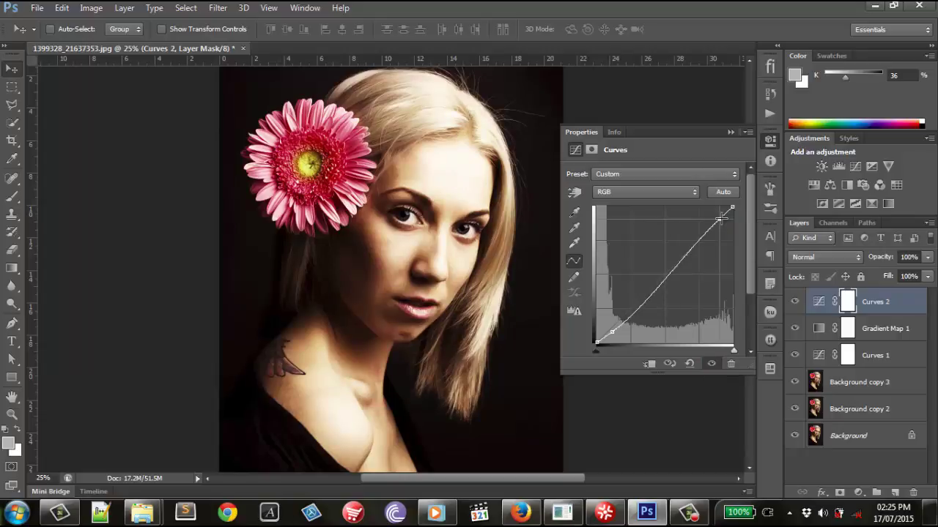
left_click_drag(722, 218, 720, 218)
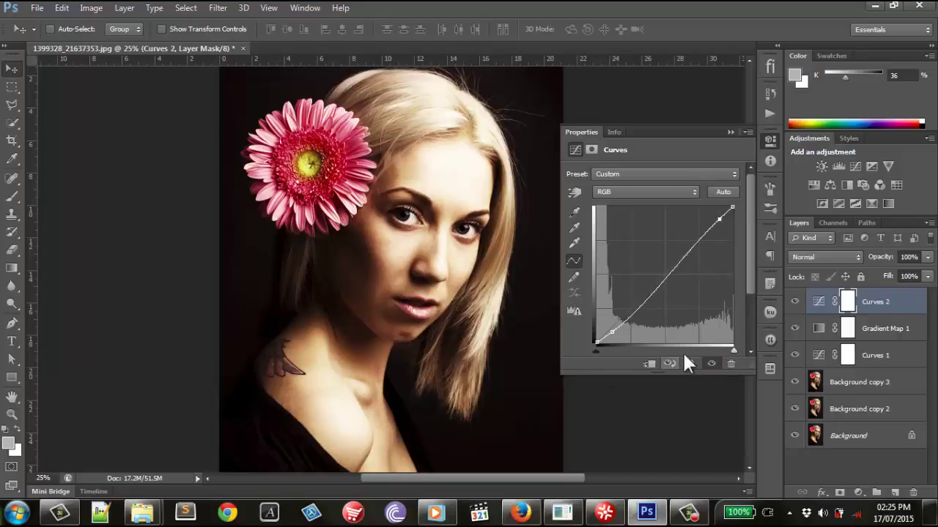
left_click(709, 364)
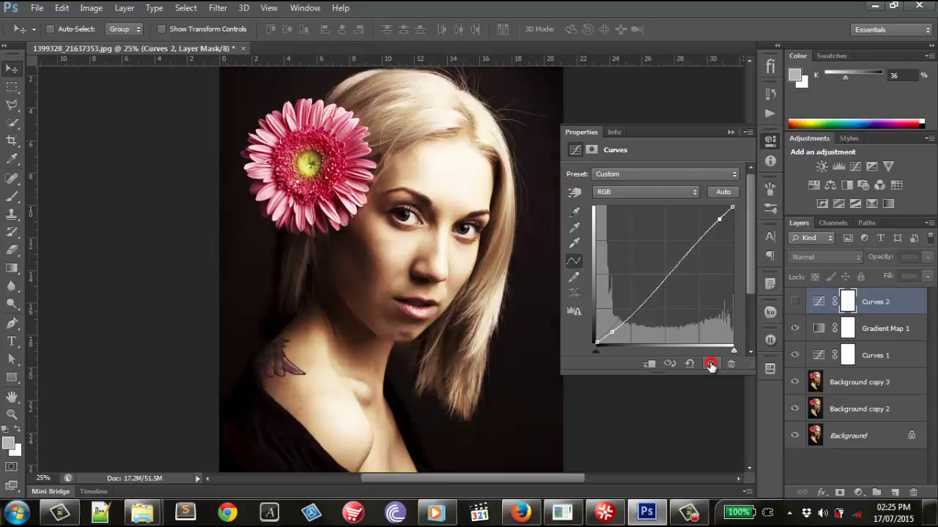
left_click(709, 364)
left_click(769, 139)
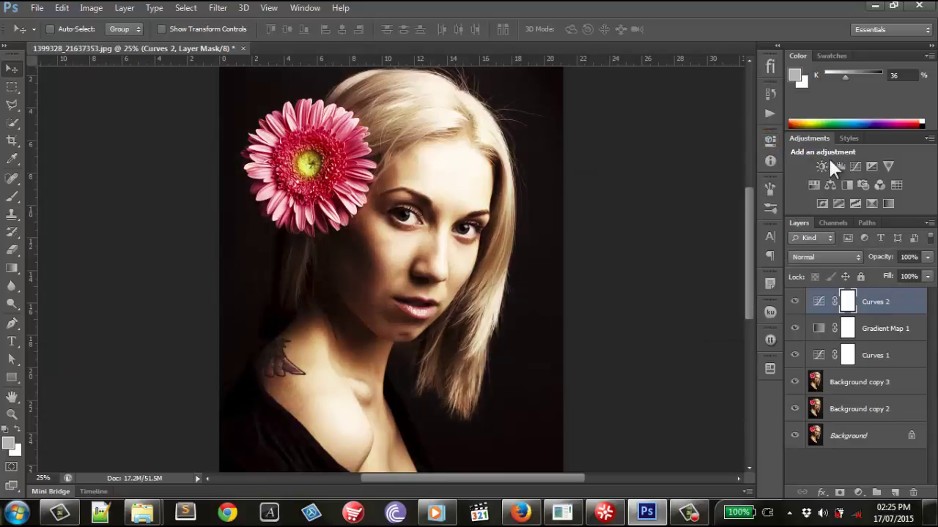
Add a Hue/Saturation layer with Saturation at -15, toggling its visibility to compare the muted colours
left_click(858, 492)
left_click(857, 323)
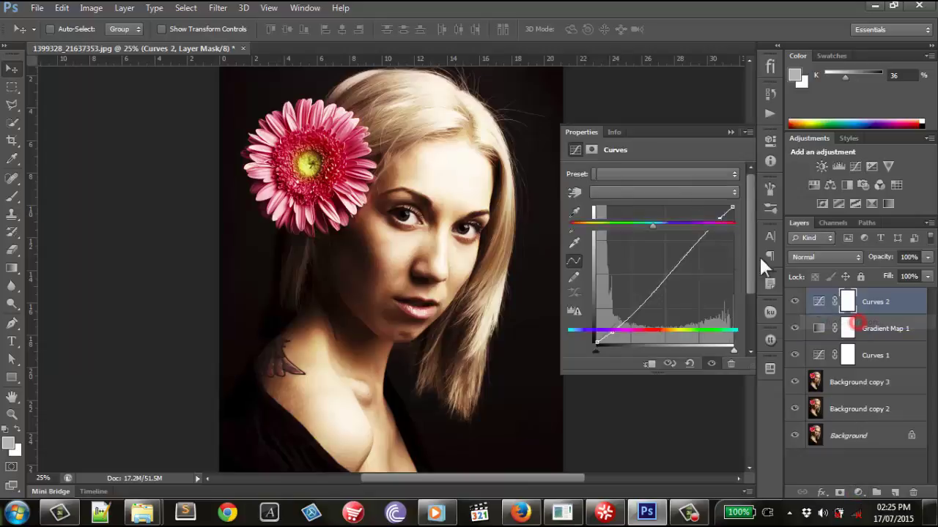
left_click_drag(652, 253, 644, 254)
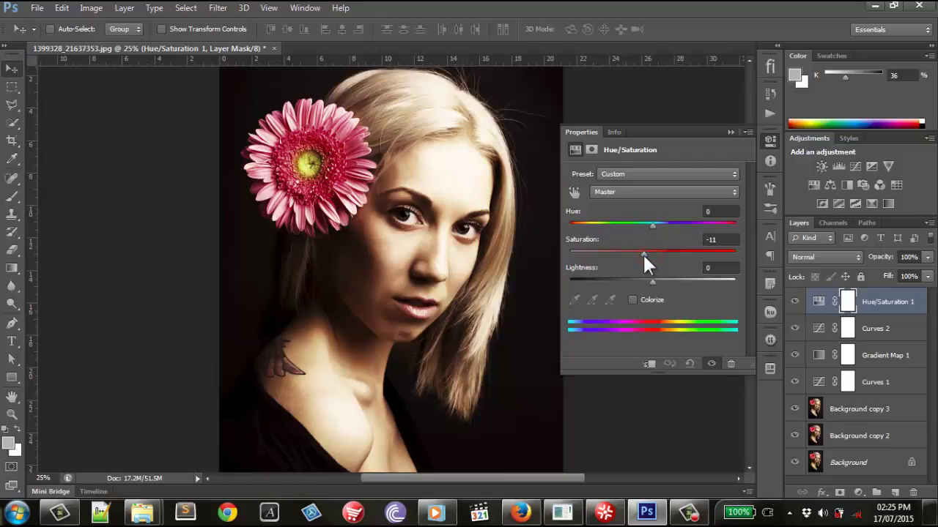
left_click(712, 363)
left_click(712, 364)
left_click(711, 364)
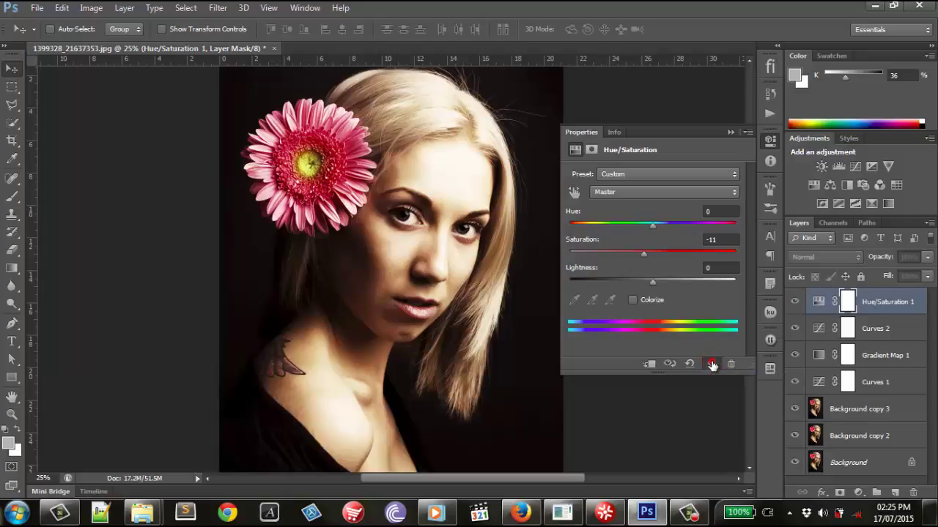
left_click(711, 364)
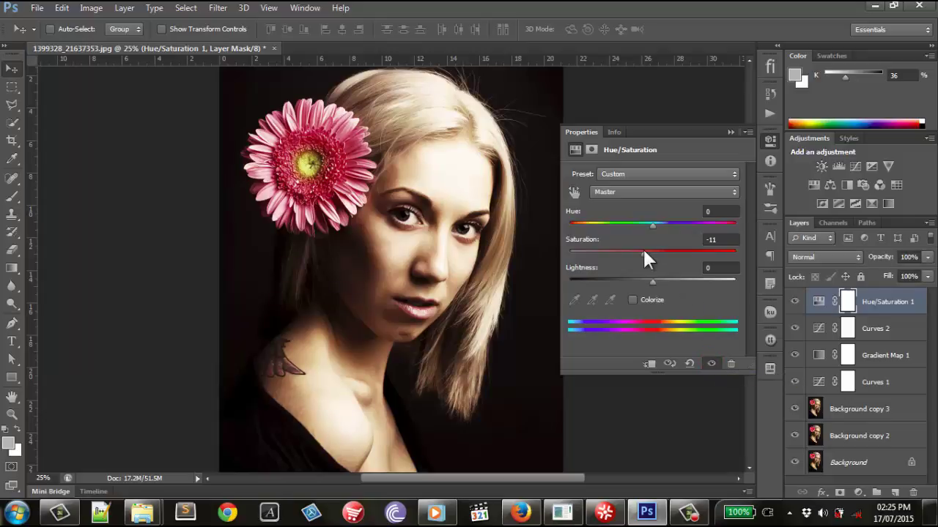
mouse_move(642, 248)
left_mouse_down()
mouse_move(610, 246)
mouse_move(638, 246)
left_mouse_up()
left_click(711, 364)
left_click(711, 364)
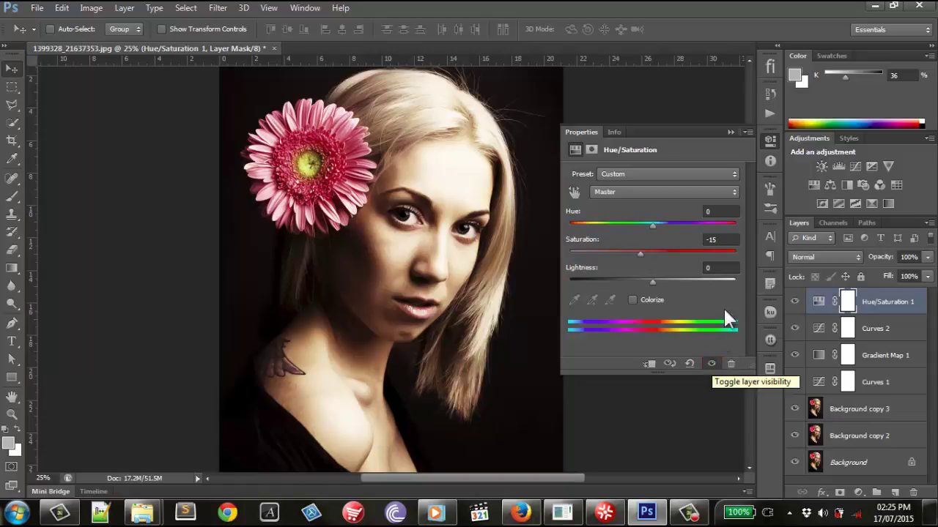
left_click(770, 139)
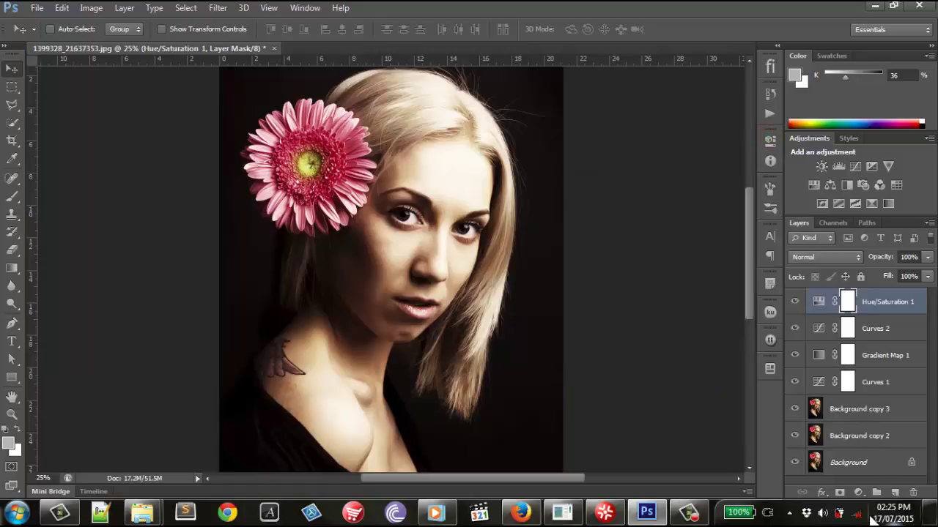
Add a Vibrance adjustment layer with Vibrance raised to +49
left_click(858, 492)
left_click(840, 311)
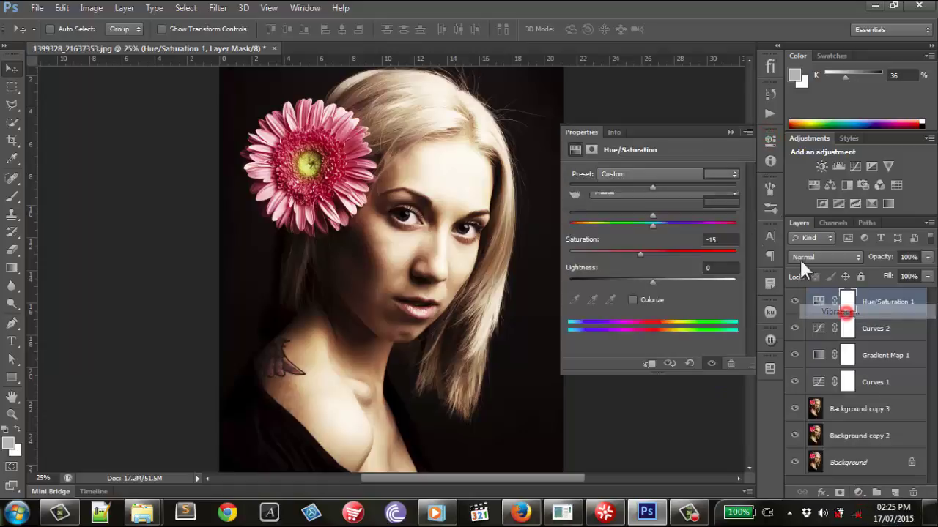
left_click(653, 185)
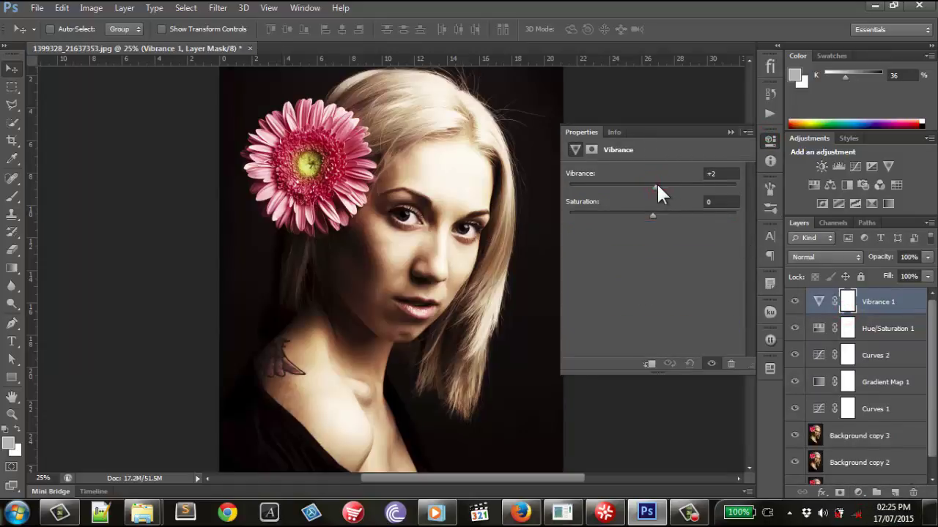
left_click_drag(657, 186, 712, 194)
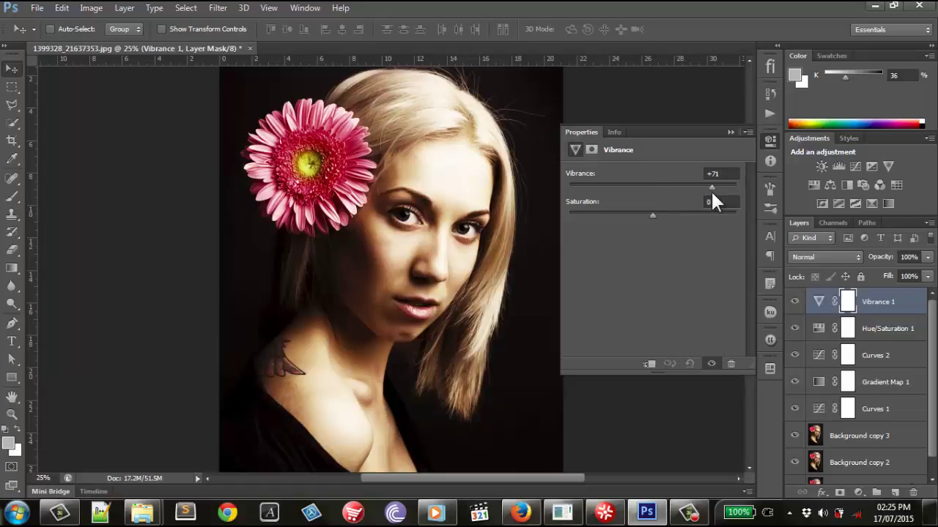
mouse_move(712, 195)
left_mouse_down()
mouse_move(750, 192)
mouse_move(693, 186)
left_mouse_up()
Set the Vibrance layer's Saturation to +1, compare it on and off, and close Properties
left_click(711, 363)
left_click(711, 364)
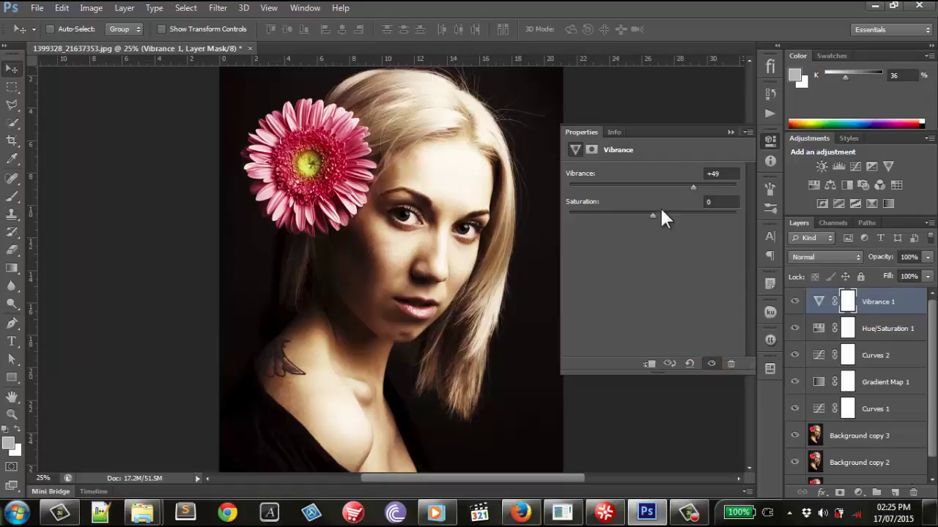
mouse_move(655, 216)
left_mouse_down()
mouse_move(673, 219)
mouse_move(652, 214)
left_mouse_up()
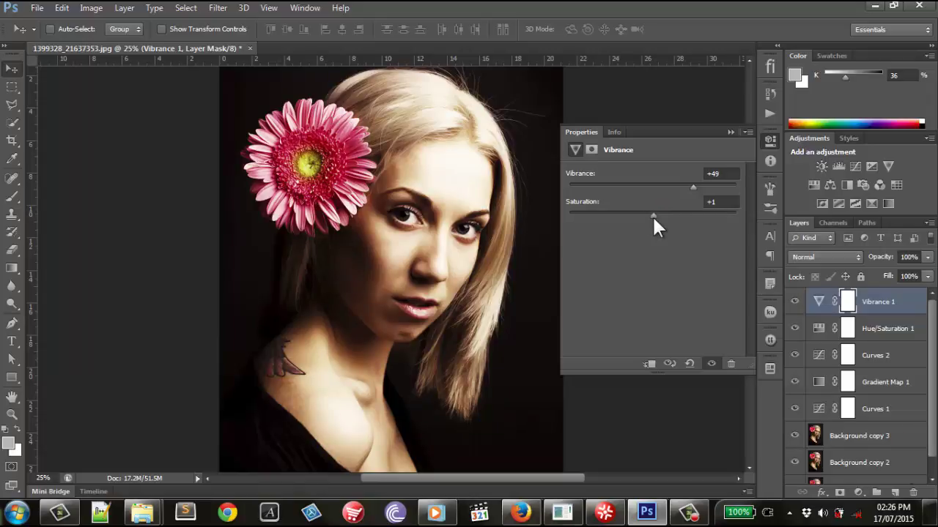
left_click(710, 364)
left_click(710, 365)
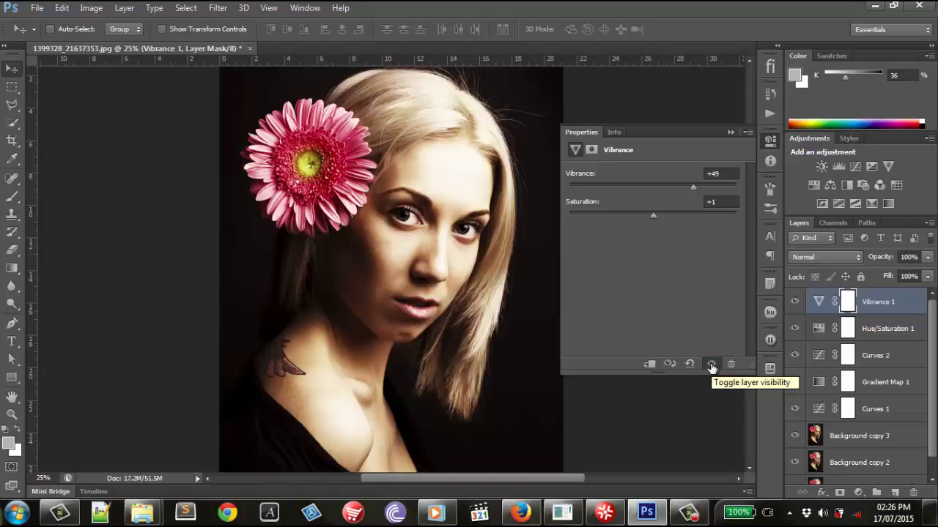
left_click(711, 364)
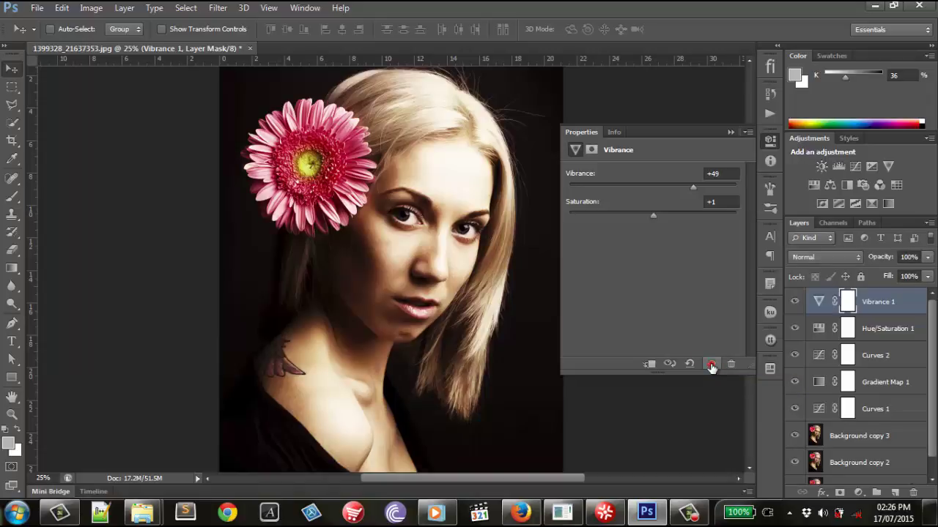
left_click(710, 364)
left_click(767, 139)
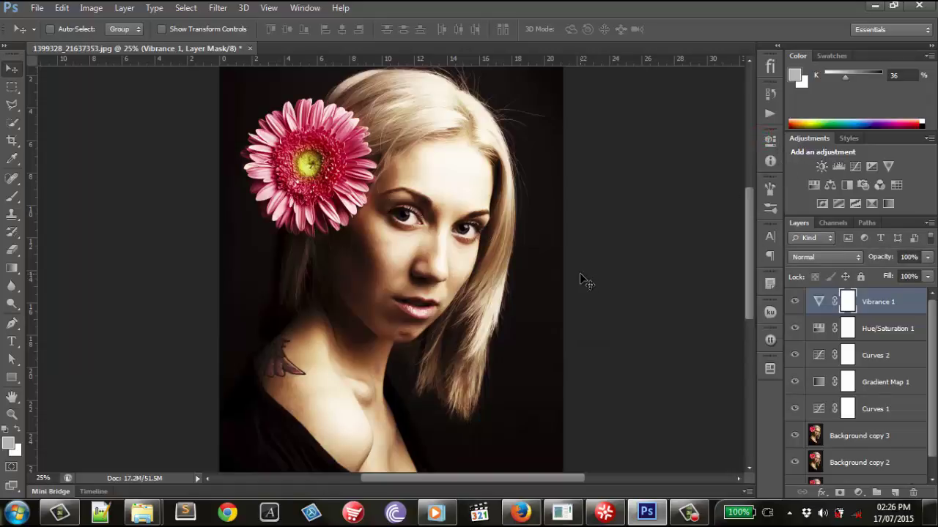
scroll(402, 235, "down", 3)
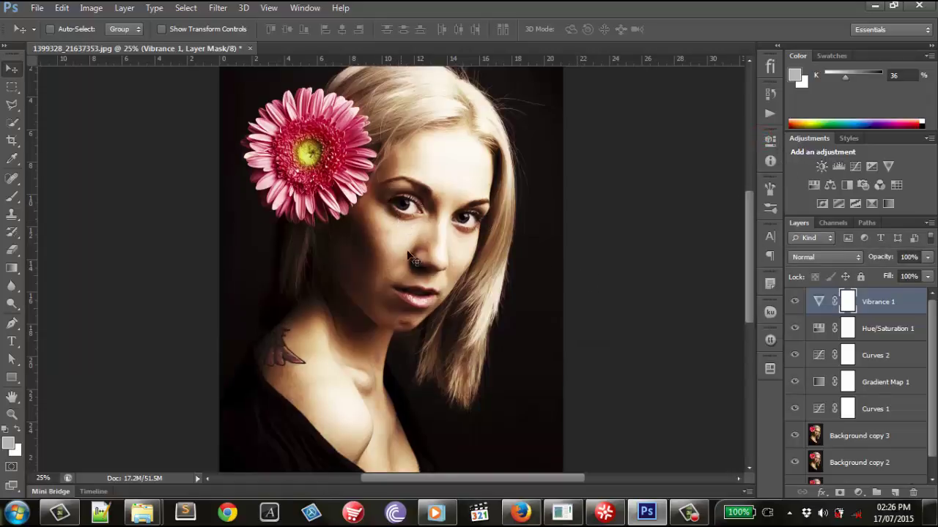
scroll(432, 295, "up", 2)
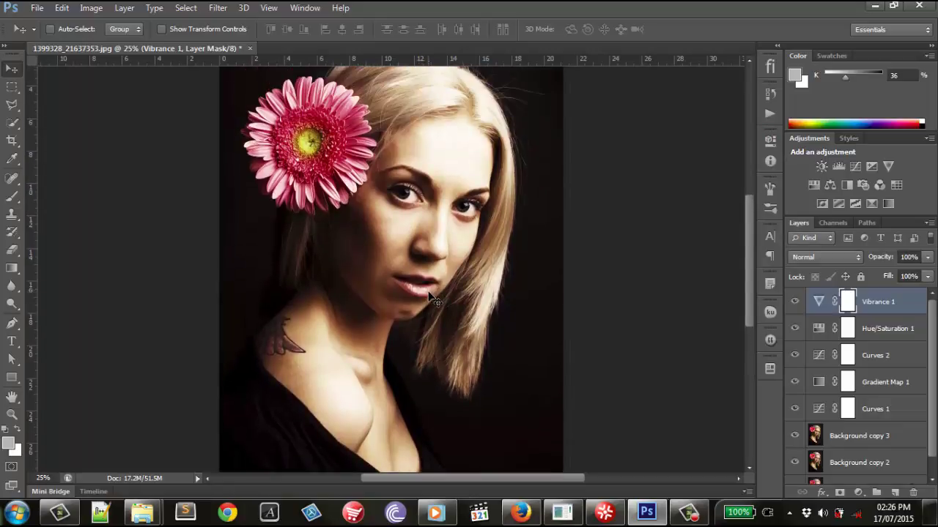
scroll(432, 297, "up", 2)
scroll(432, 295, "up", 1)
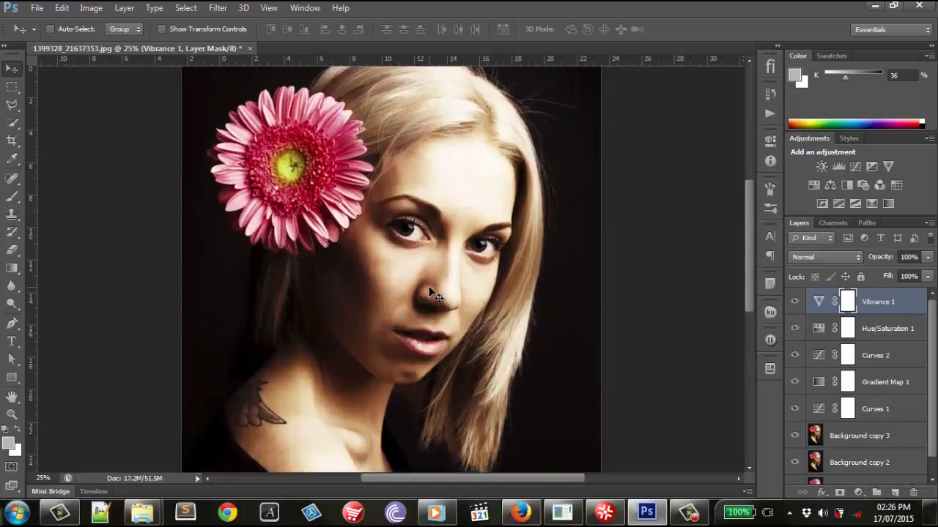
scroll(432, 295, "up", 3)
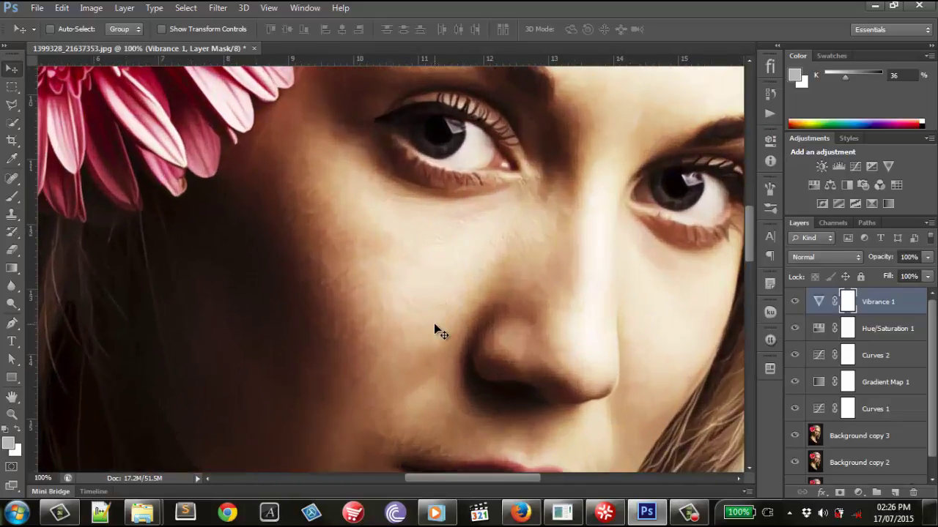
scroll(435, 326, "up", 3)
scroll(447, 278, "up", 2)
scroll(455, 230, "up", 4)
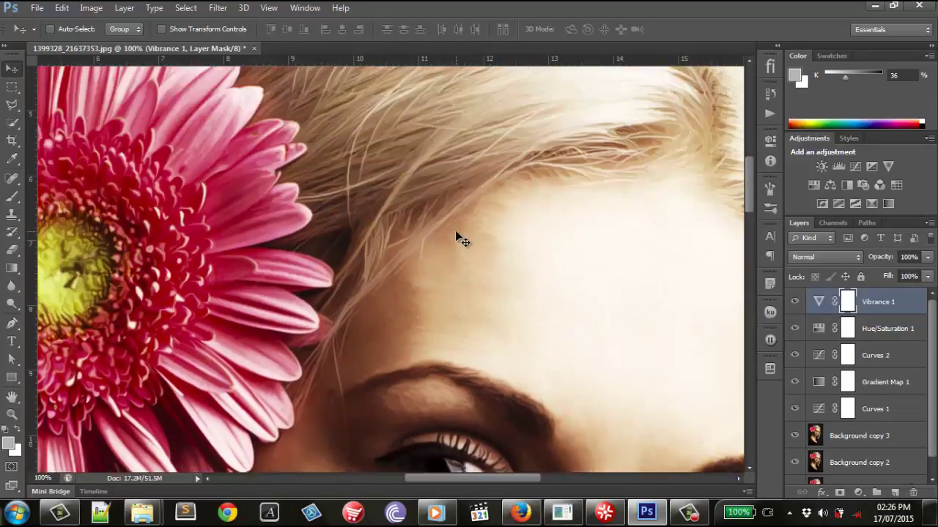
scroll(454, 230, "up", 2)
scroll(456, 234, "down", 3)
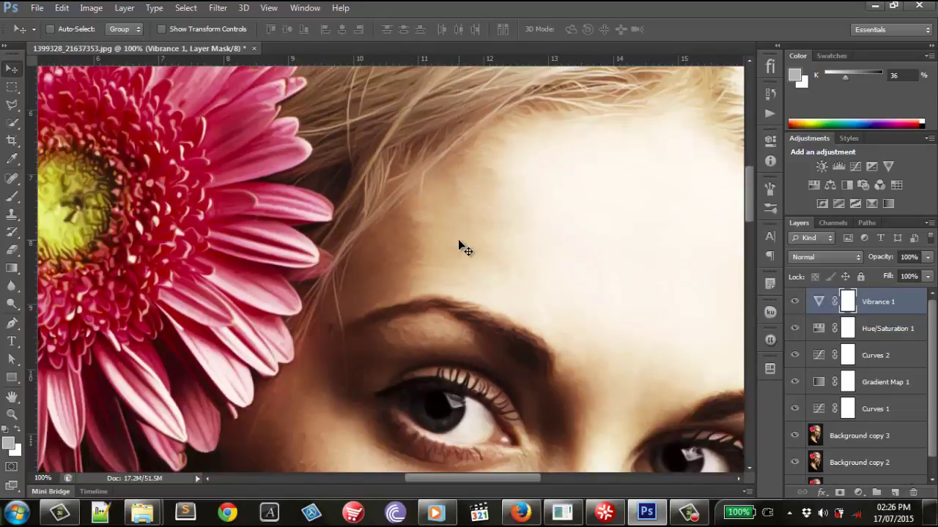
scroll(459, 244, "down", 3)
scroll(413, 278, "down", 3)
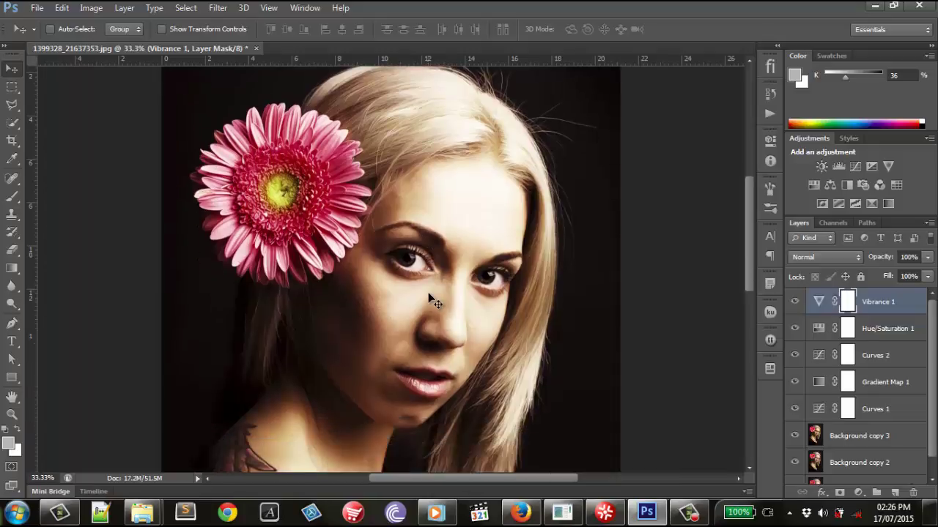
scroll(411, 296, "down", 1)
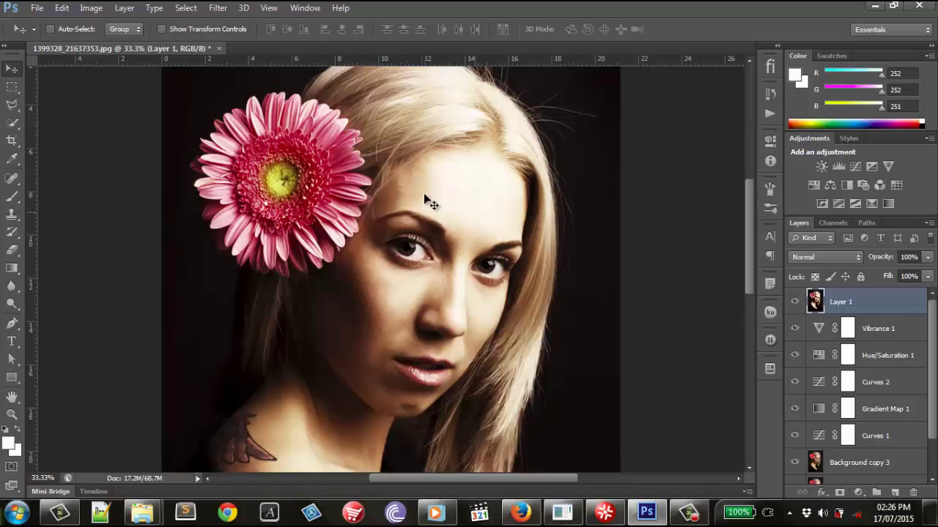
Shift the merged Layer 1 portrait down and back up, then scroll to review it
left_click_drag(425, 195, 426, 227)
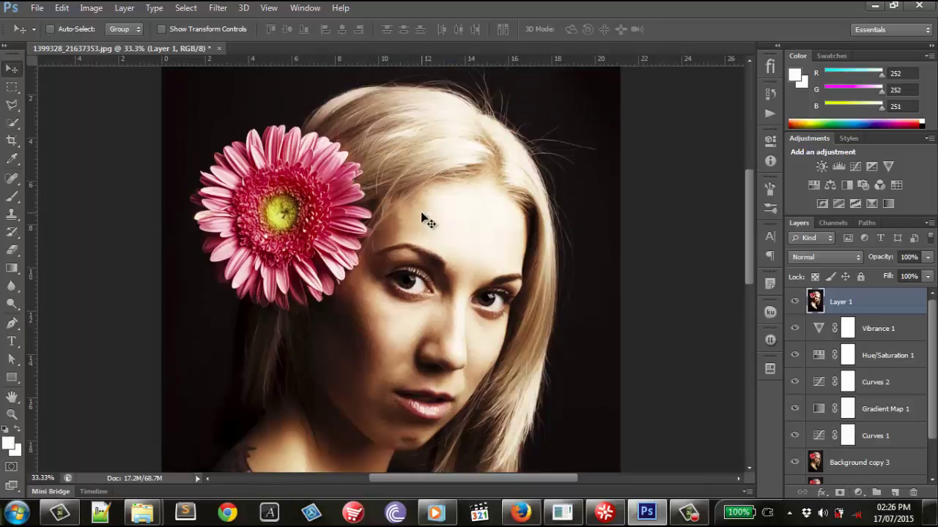
left_click_drag(703, 344, 703, 324)
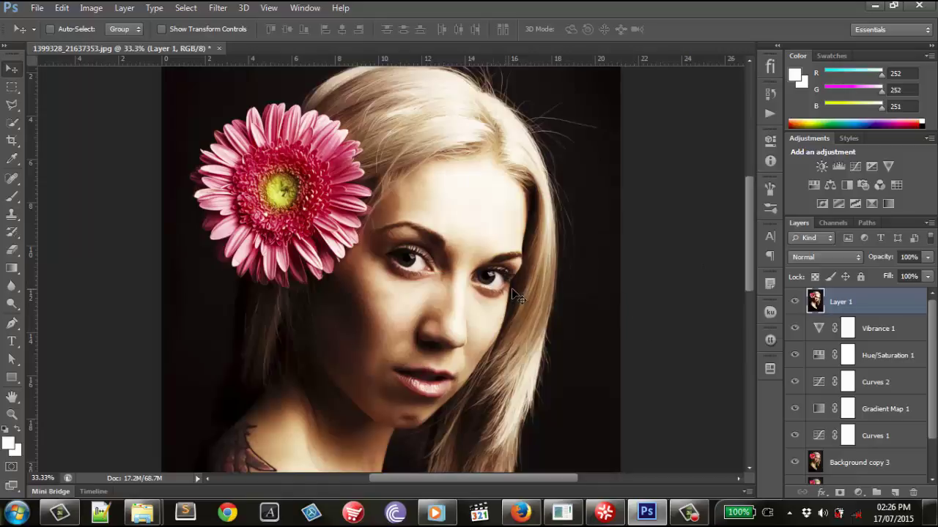
scroll(515, 291, "down", 2)
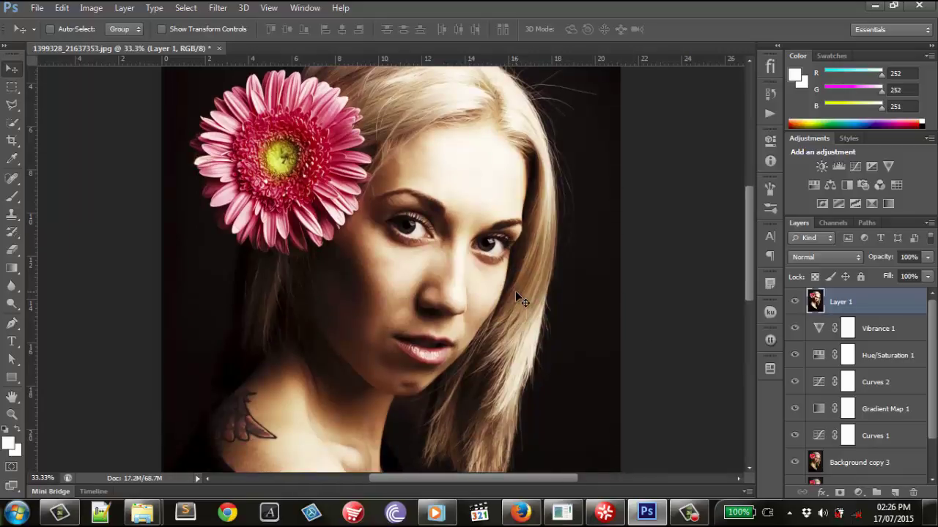
scroll(516, 295, "down", 1)
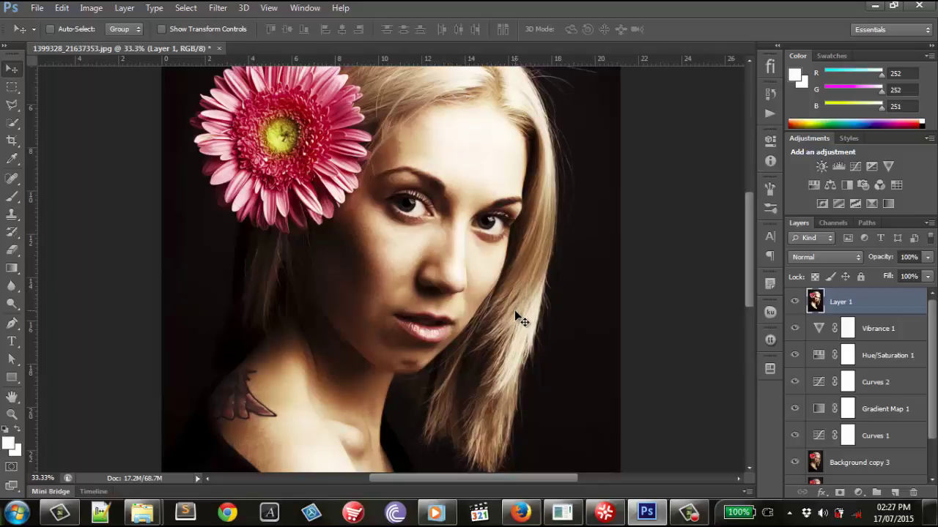
scroll(496, 237, "up", 1)
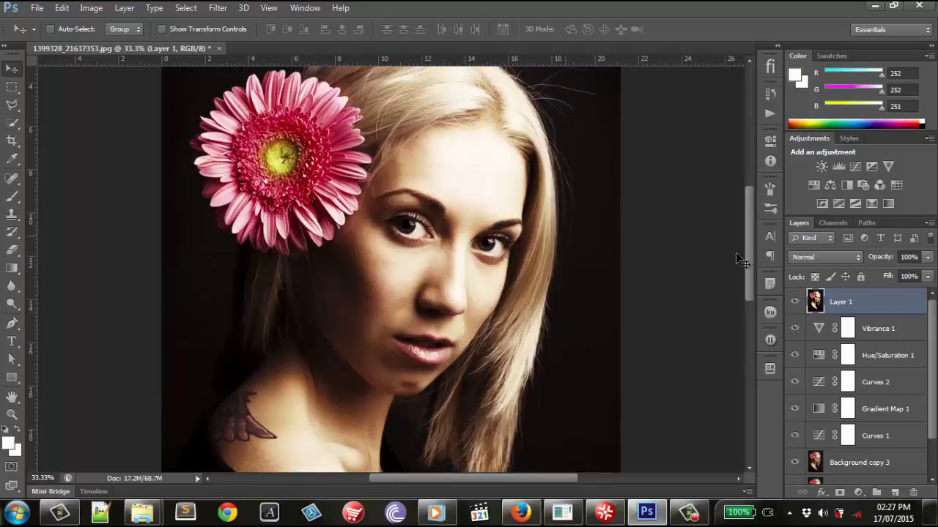
Run Filter > Other > High Pass on Layer 1 with a 2-pixel radius
left_click(217, 8)
mouse_move(227, 251)
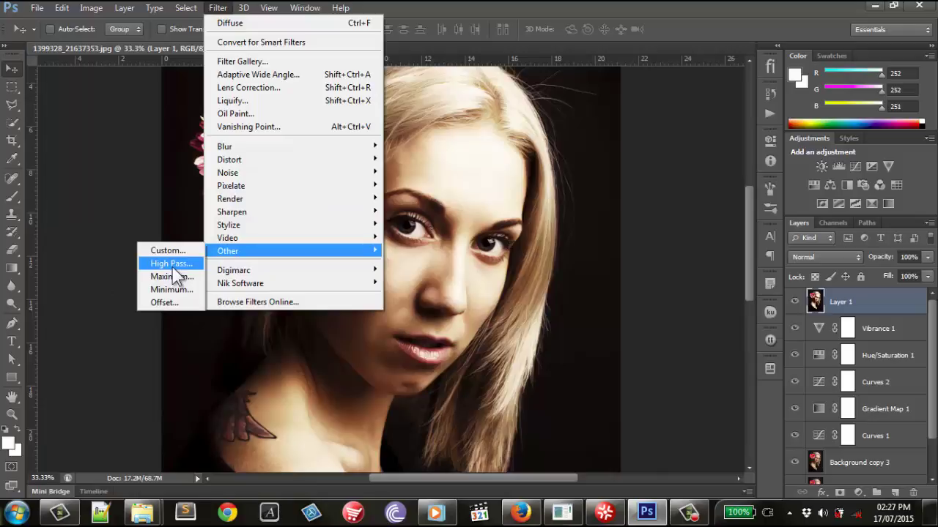
left_click(173, 264)
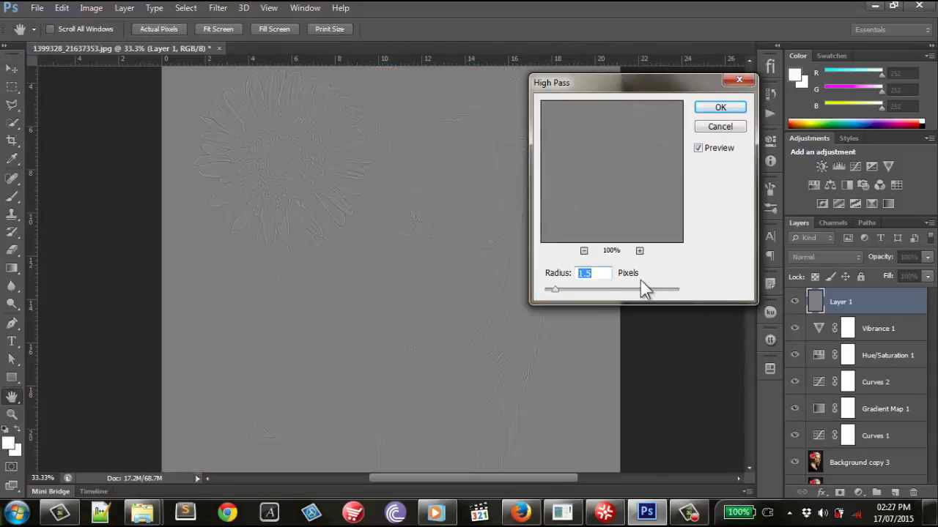
left_click_drag(556, 290, 568, 296)
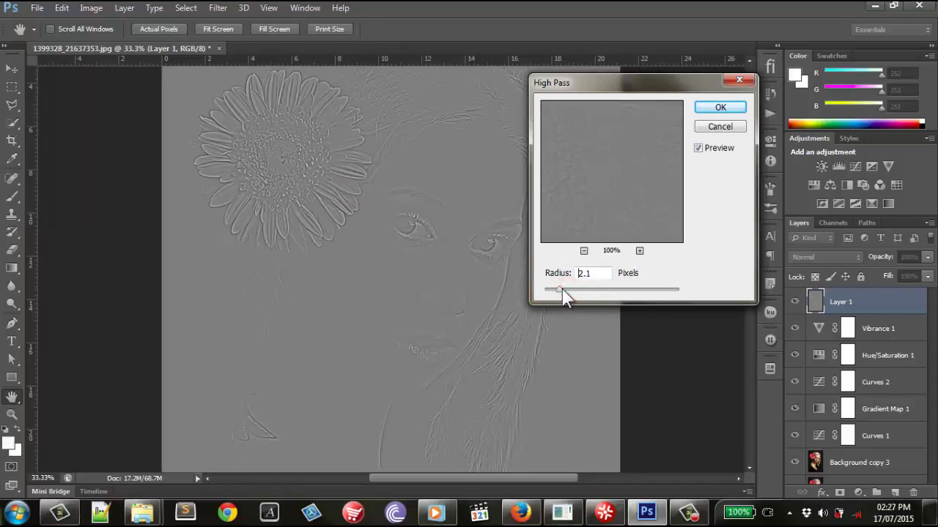
left_click_drag(568, 289, 560, 272)
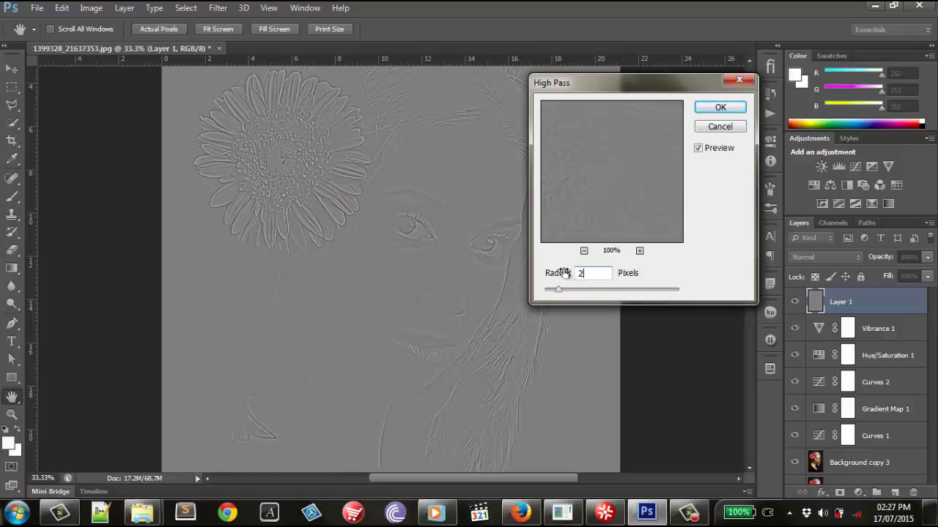
left_click(724, 107)
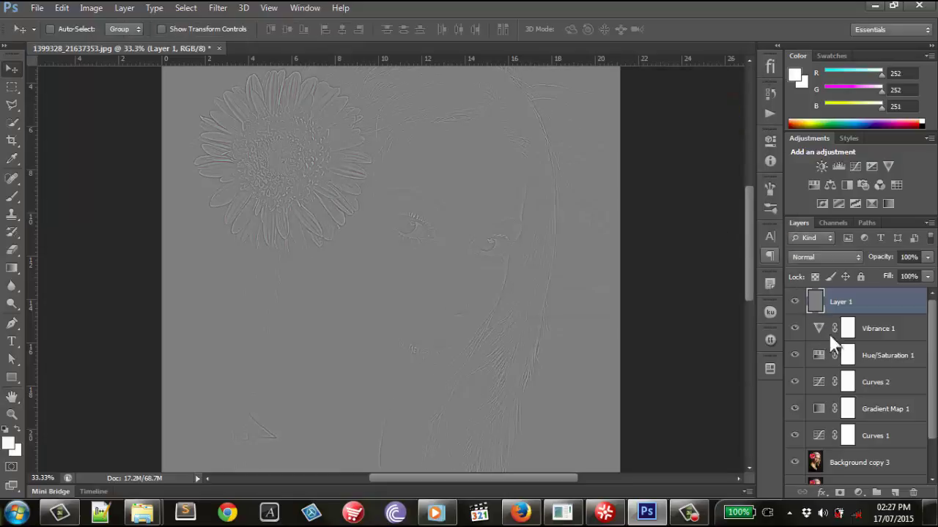
Set Layer 1 to Linear Light blend mode at 80% opacity, comparing with sharpening off
left_click(845, 257)
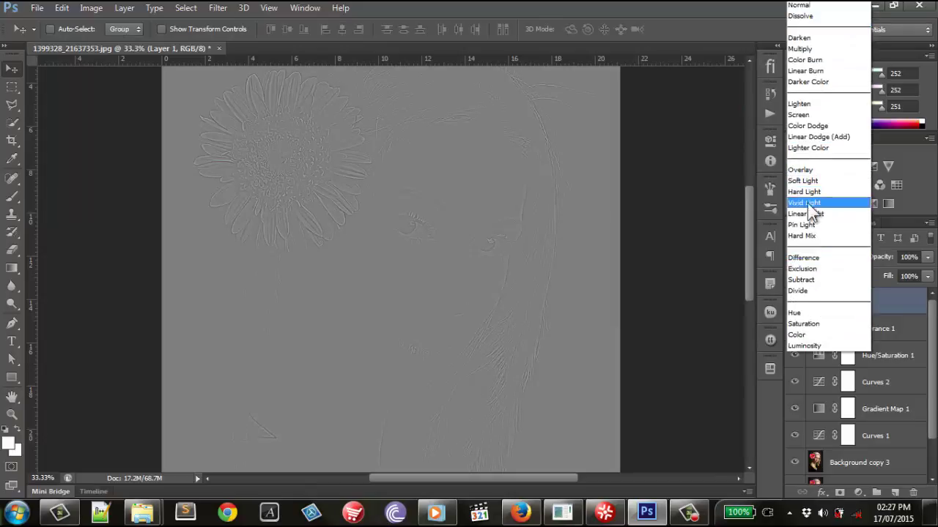
left_click(808, 213)
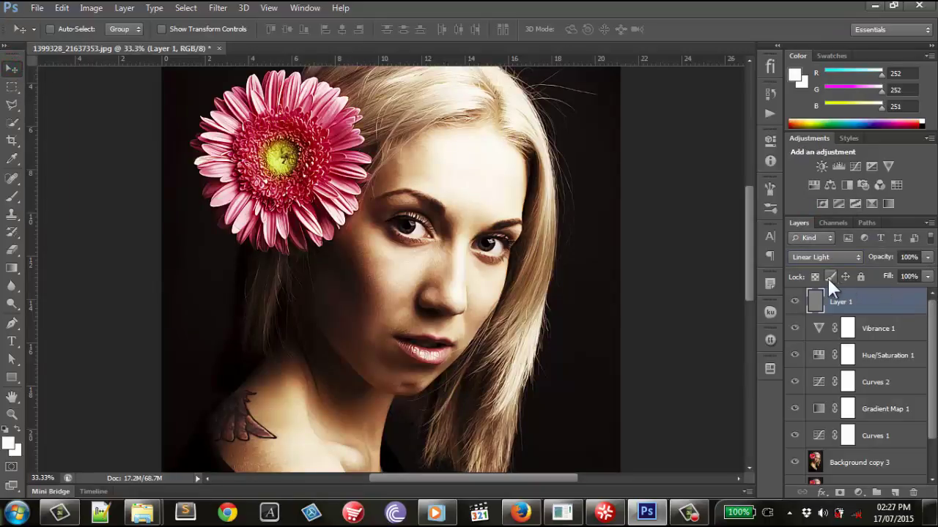
left_click_drag(891, 258, 883, 258)
left_click(795, 301)
key("ctrl+minus")
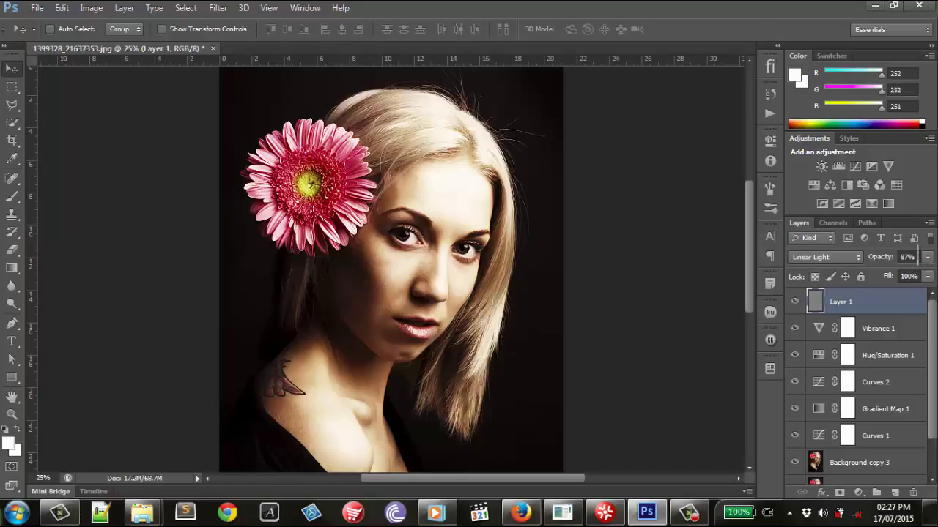
left_click(909, 257)
type("80")
key("Return")
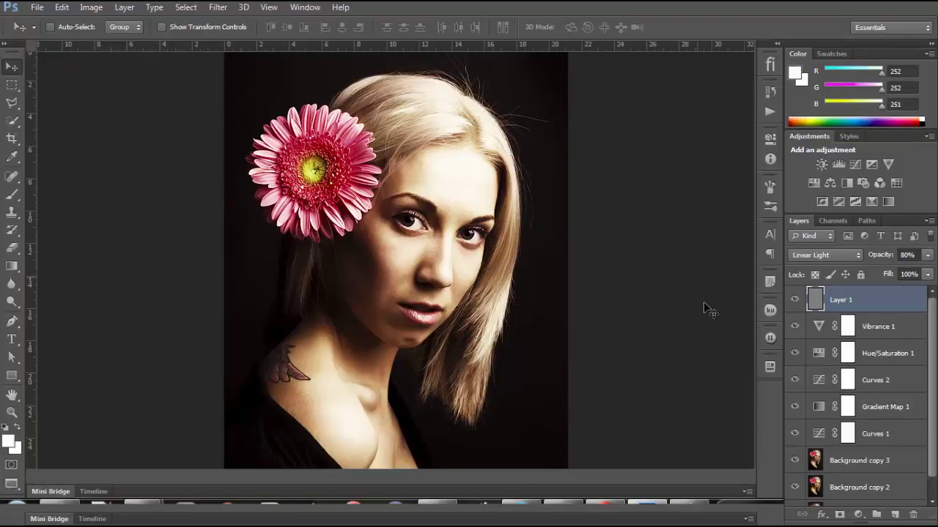
key("ctrl+0")
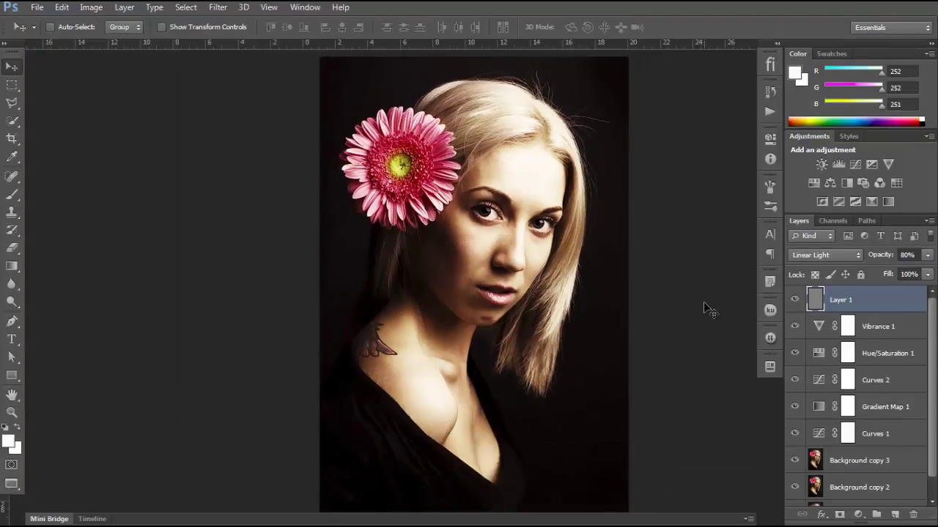